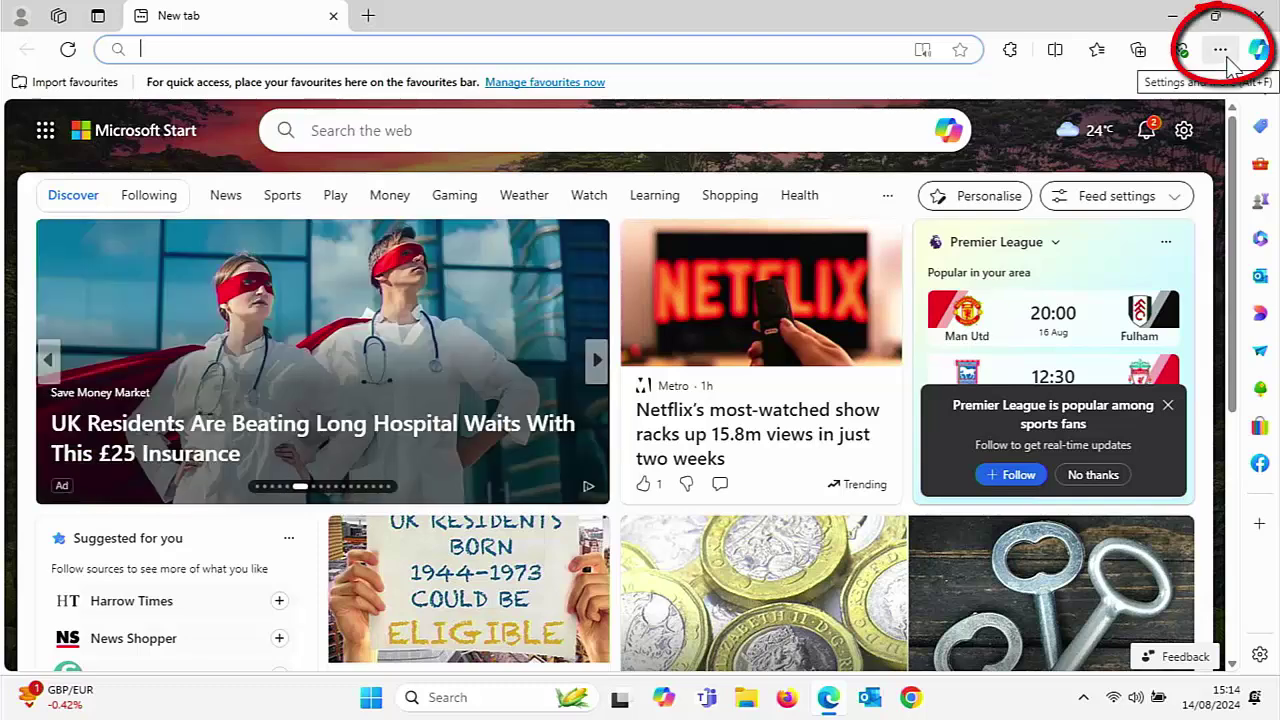
Step: In the privacy, search and services settings, turn off sending web search results and saving browsing activity for personalisation
click(1222, 52)
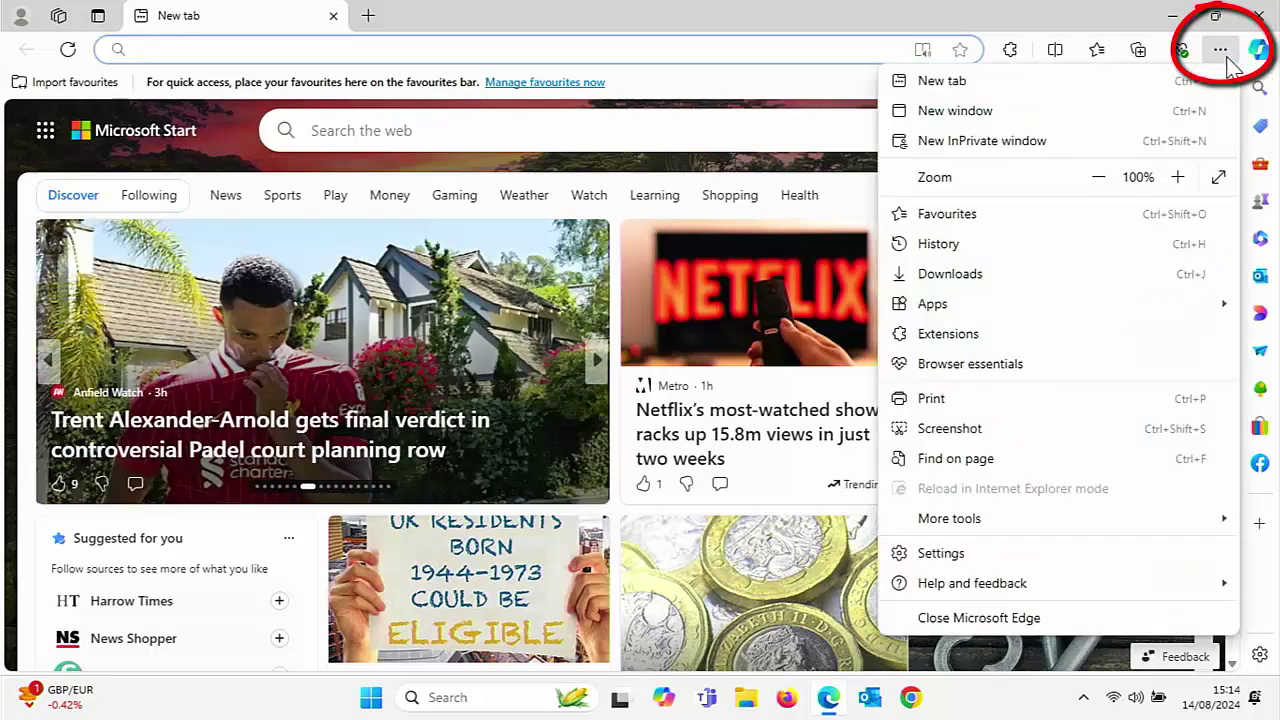
click(993, 555)
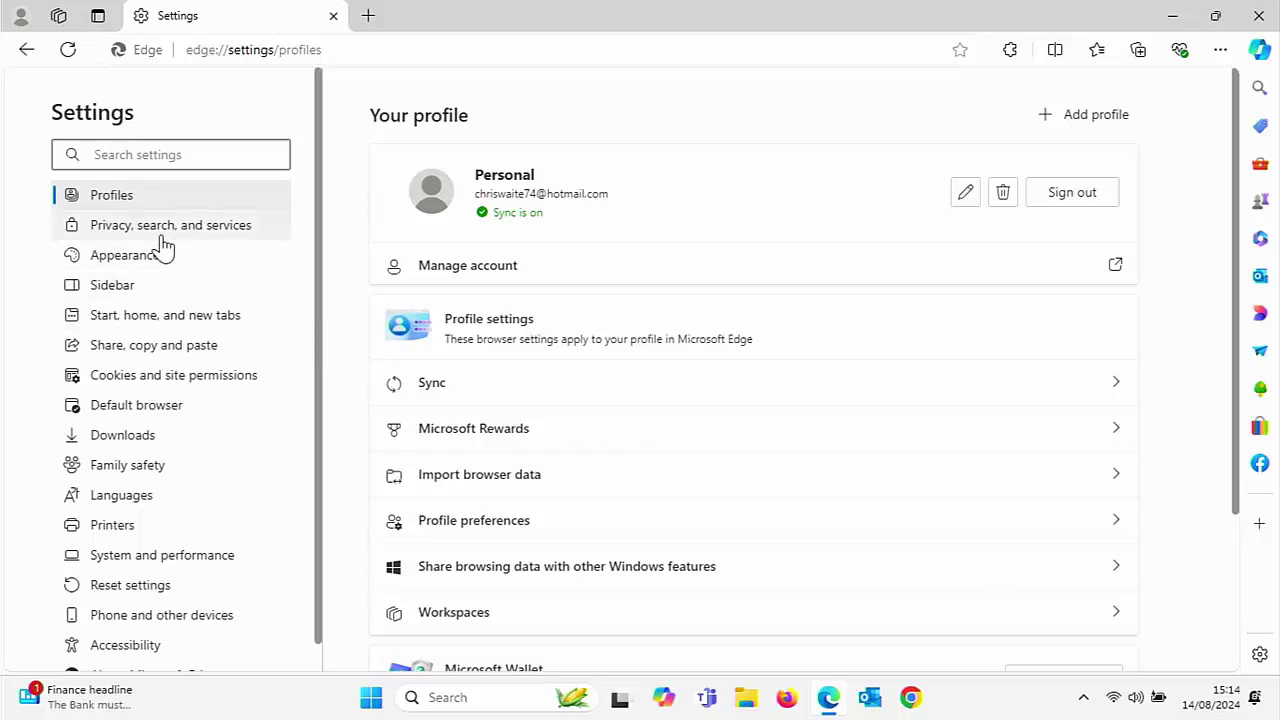
click(252, 234)
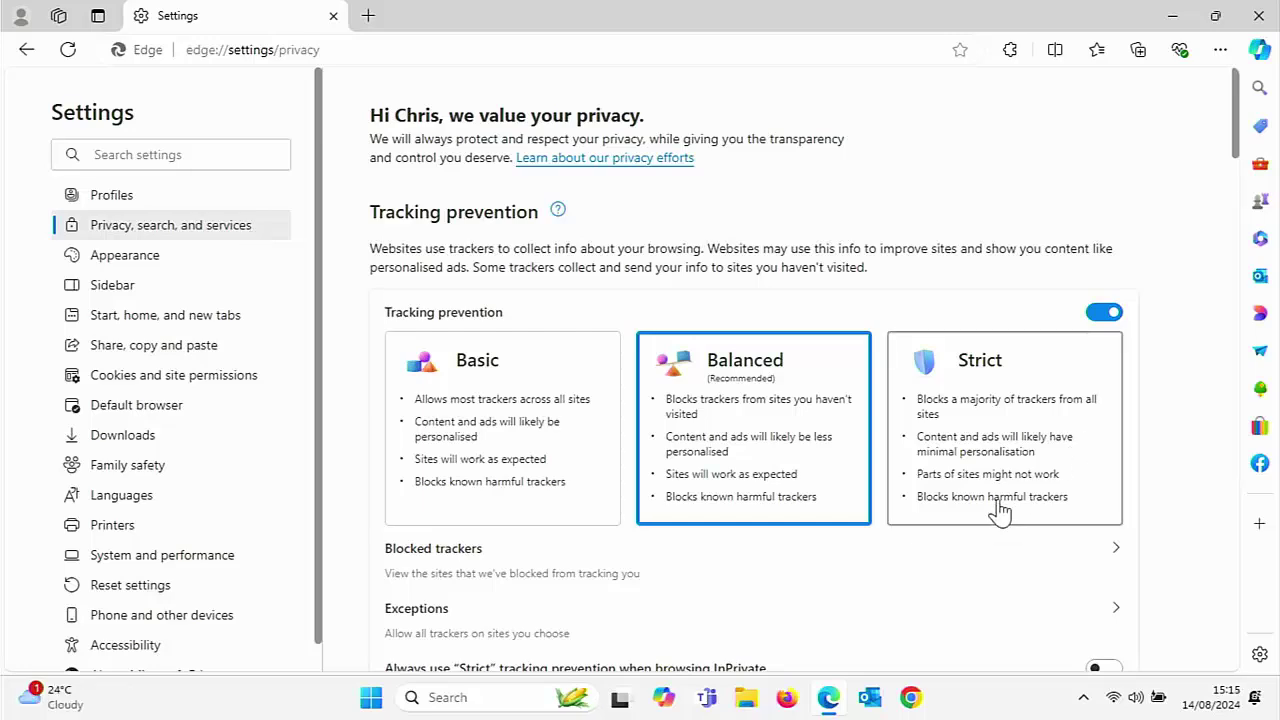
scroll(997, 505, down, 10)
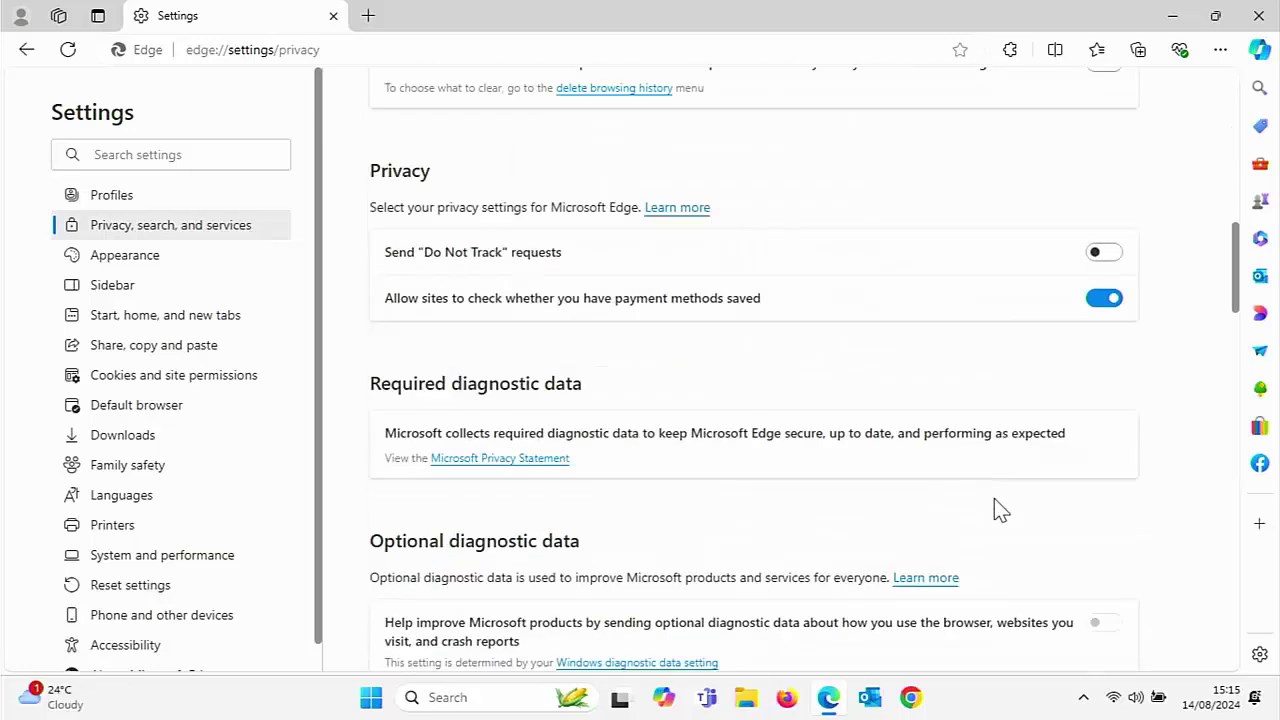
scroll(994, 500, down, 3)
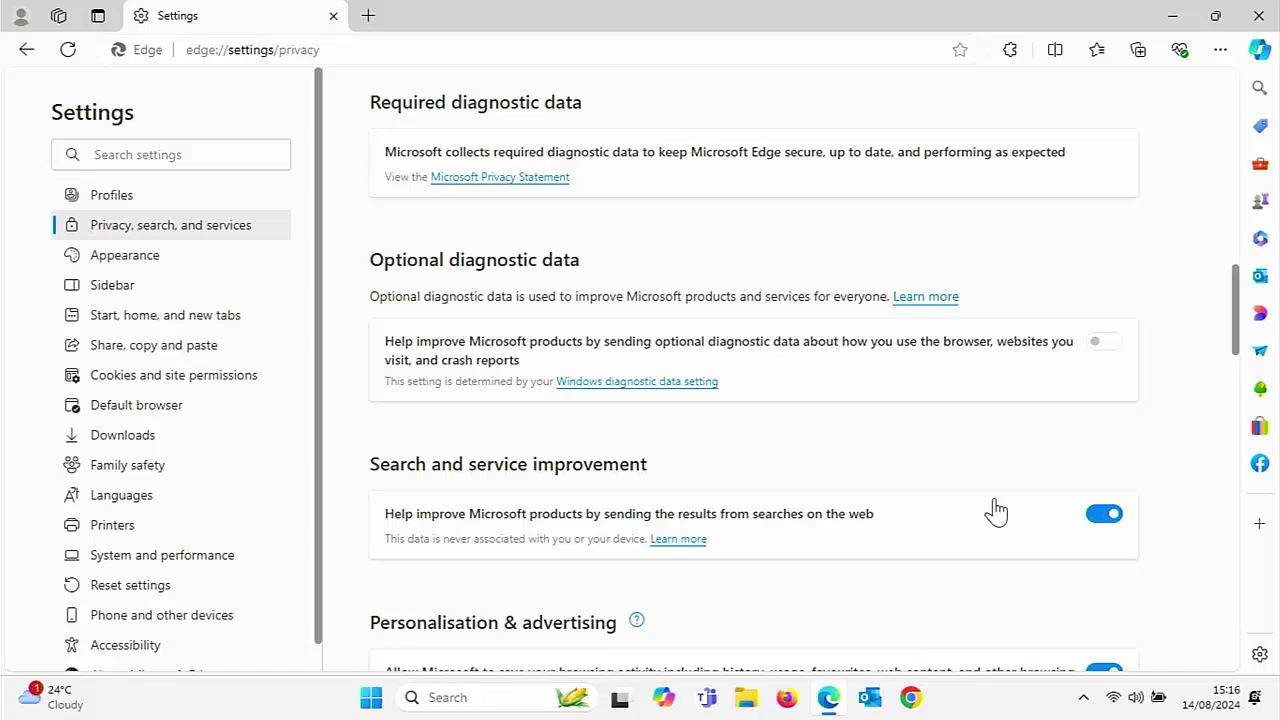
click(1106, 529)
scroll(1105, 529, down, 2)
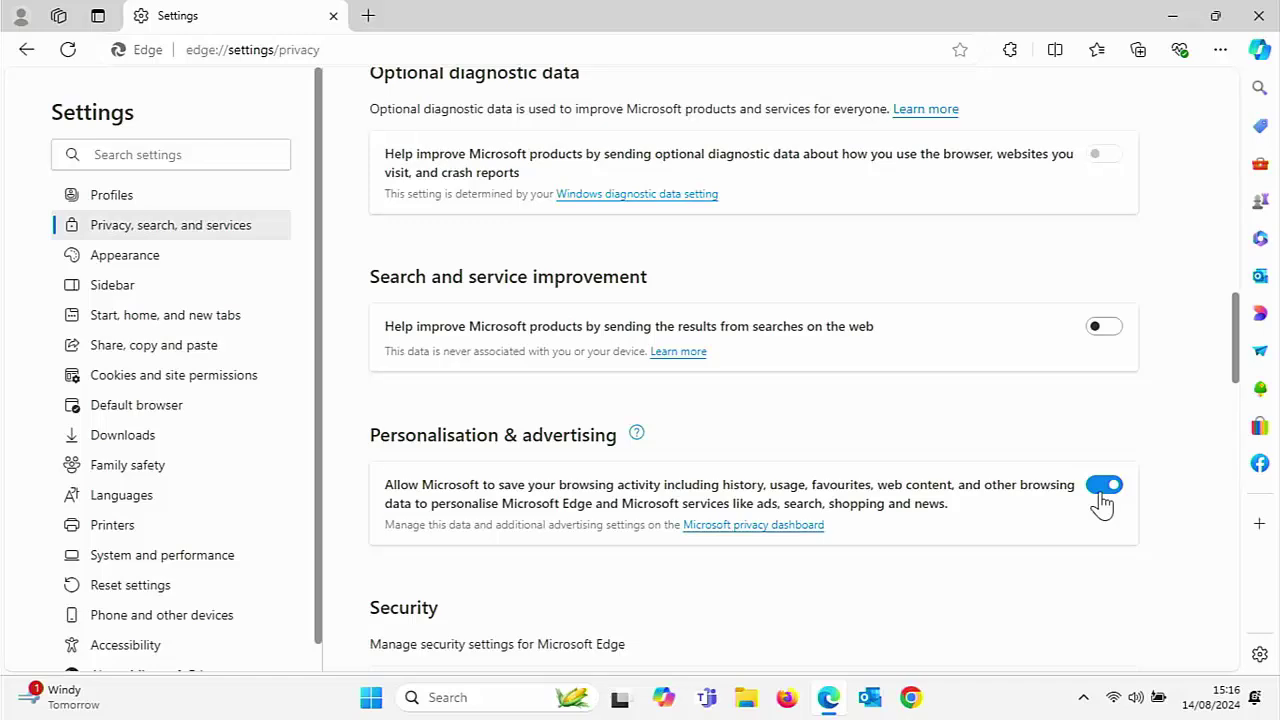
click(1102, 505)
Step: Under Services, turn off suggesting similar sites when a website can't be found and Shopping in Microsoft Edge
scroll(1102, 505, down, 4)
scroll(1102, 505, down, 1)
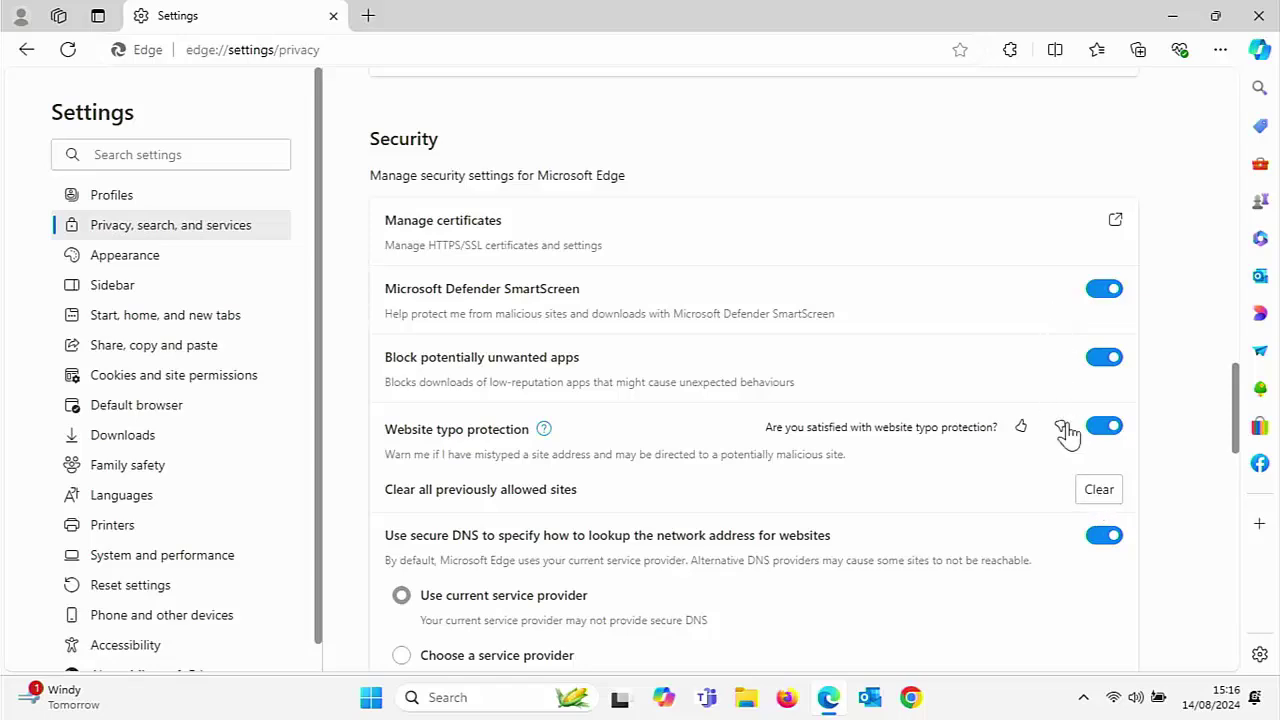
scroll(1091, 527, down, 10)
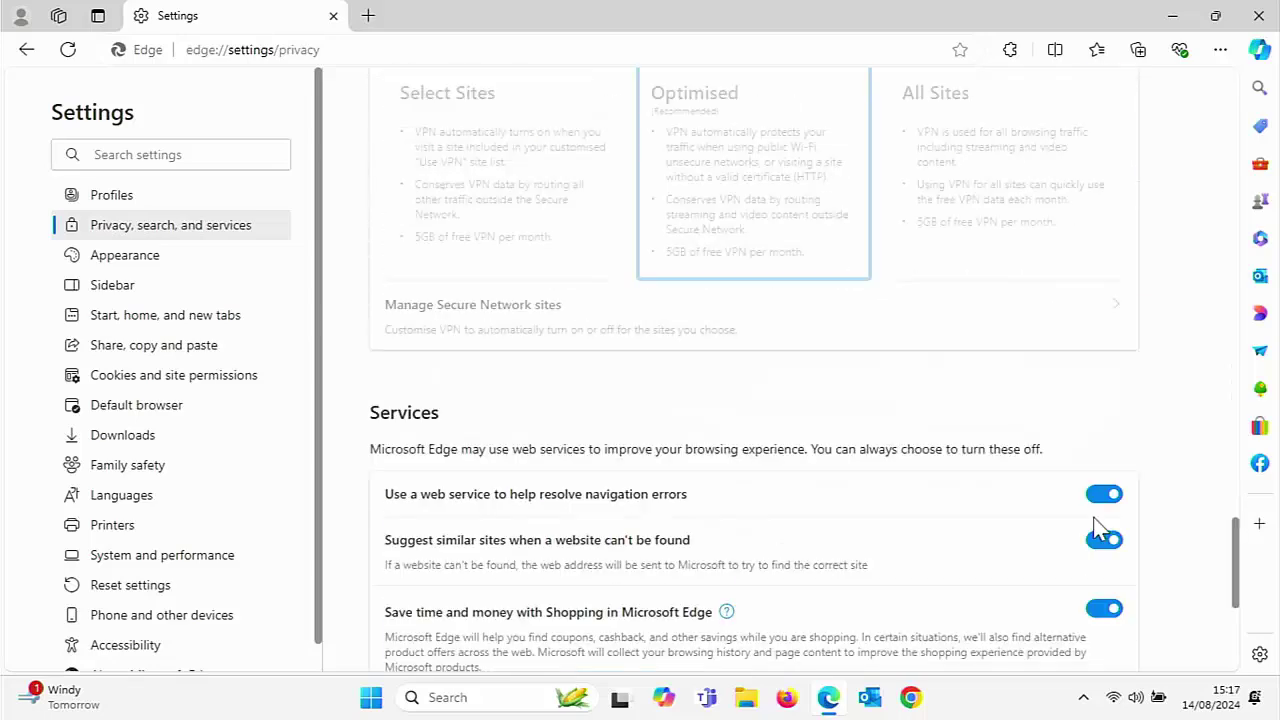
scroll(1095, 527, down, 3)
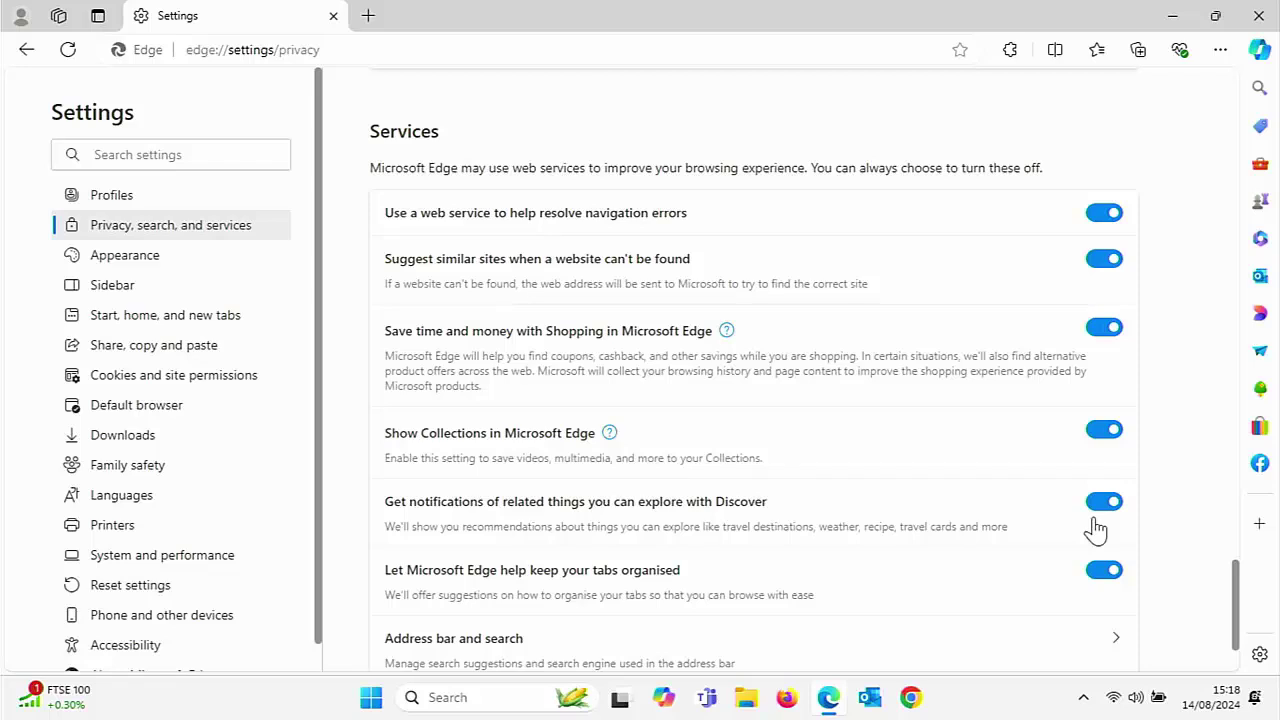
click(1112, 266)
click(1104, 333)
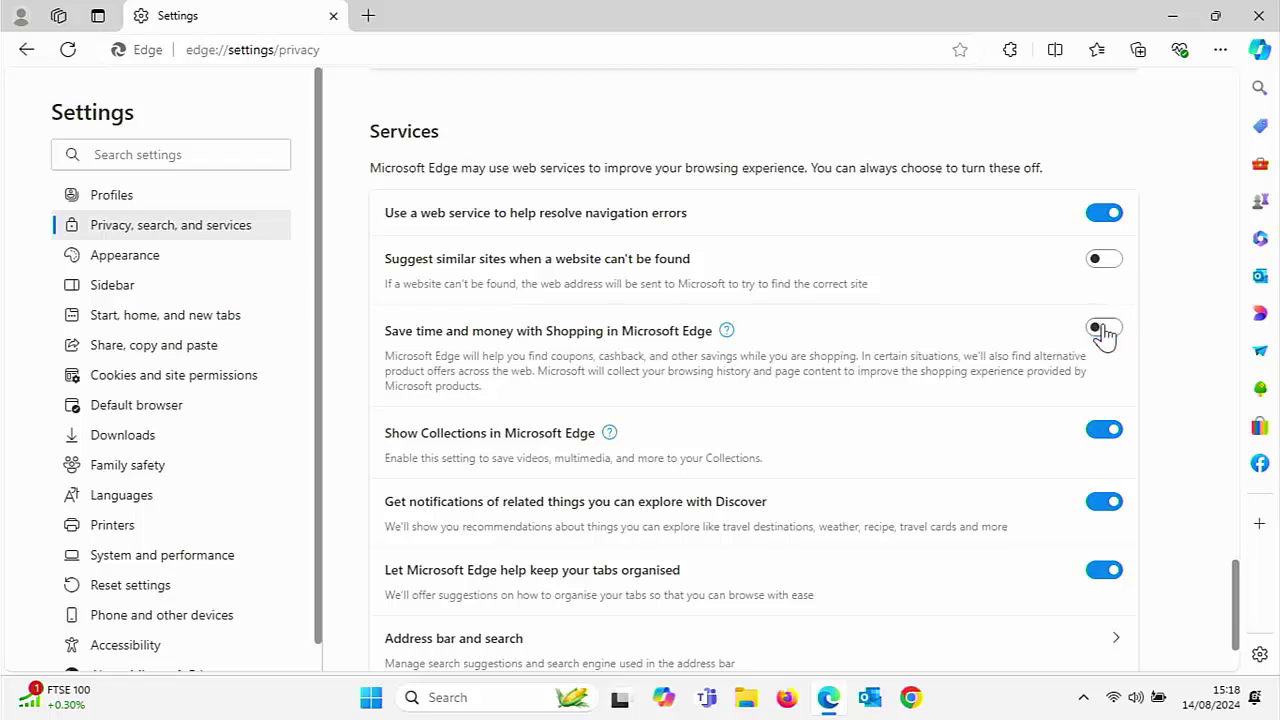
Step: View the Collections pane, turn off Show Collections in Microsoft Edge, and restart the browser to apply it
click(1138, 52)
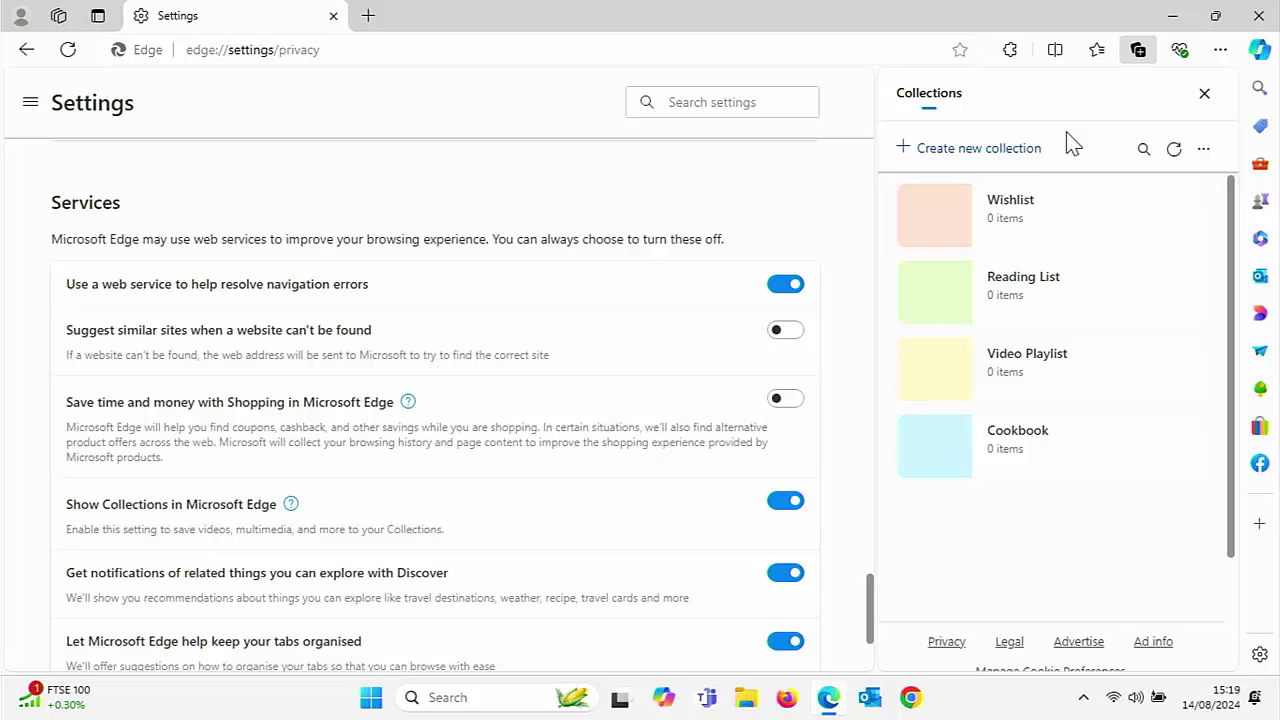
click(791, 503)
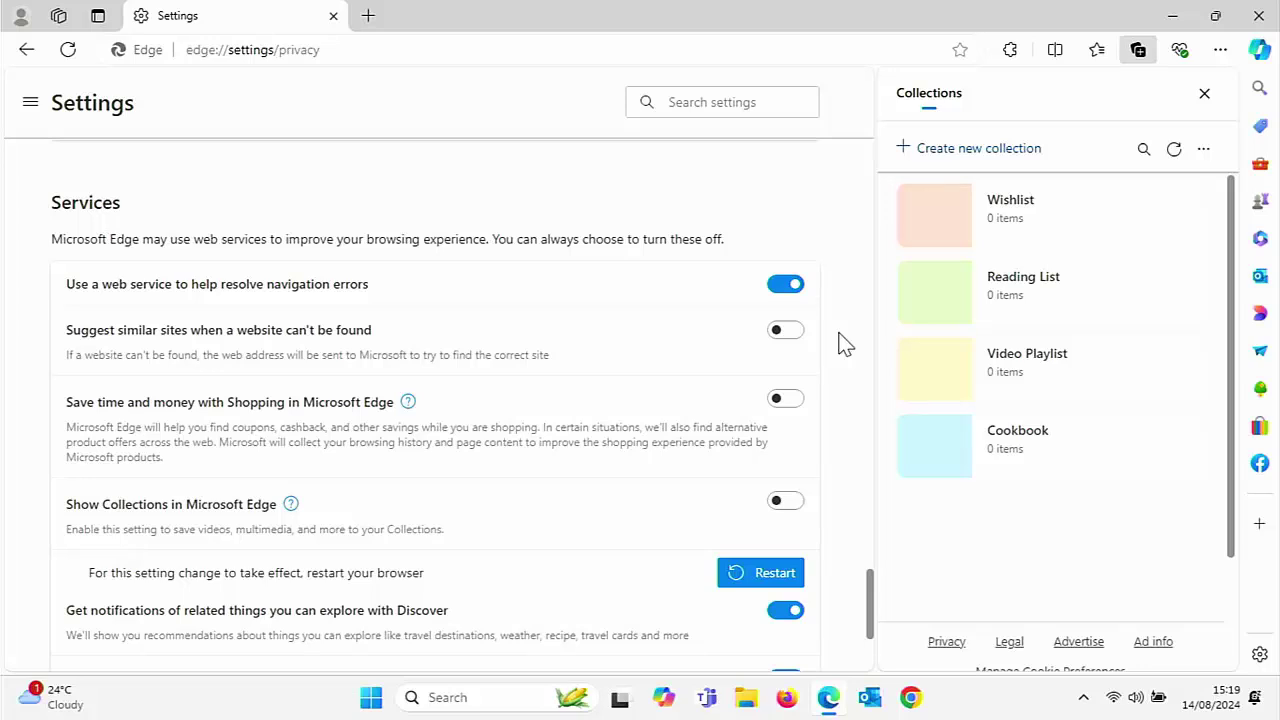
click(766, 574)
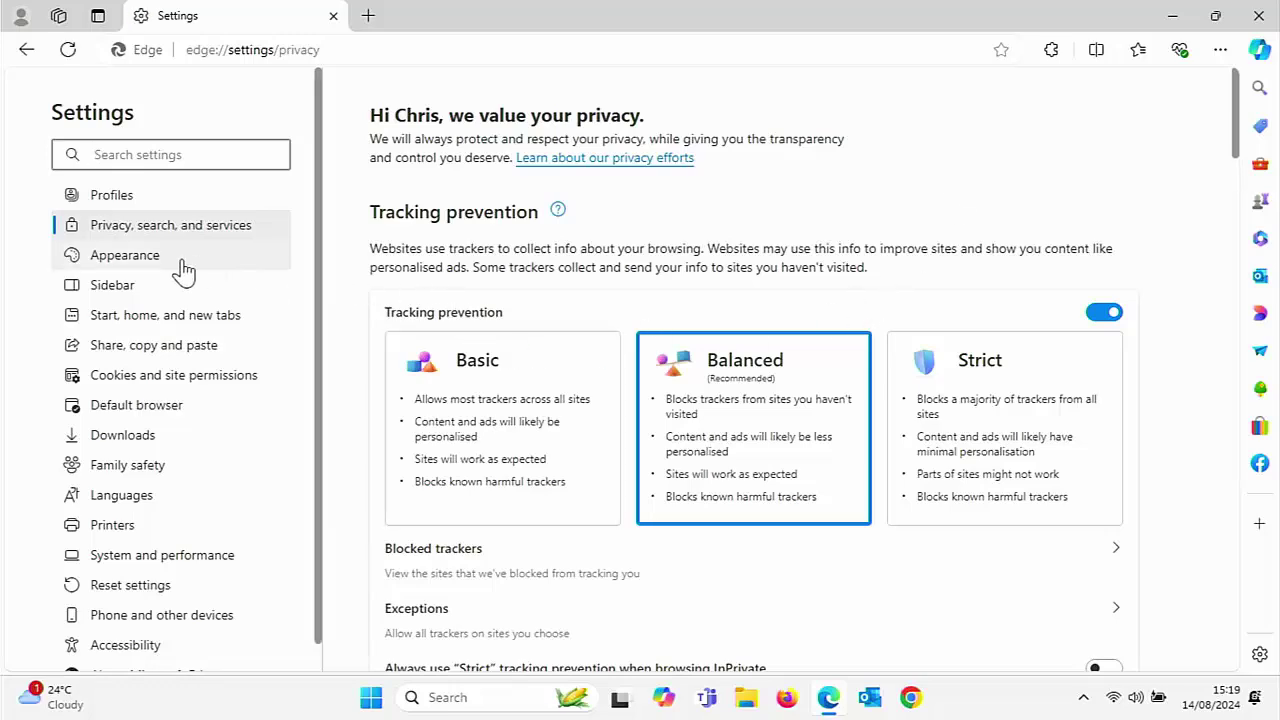
Step: Under Services, turn off the Discover notifications and the option that helps keep tabs organised
scroll(553, 425, down, 8)
scroll(553, 425, down, 15)
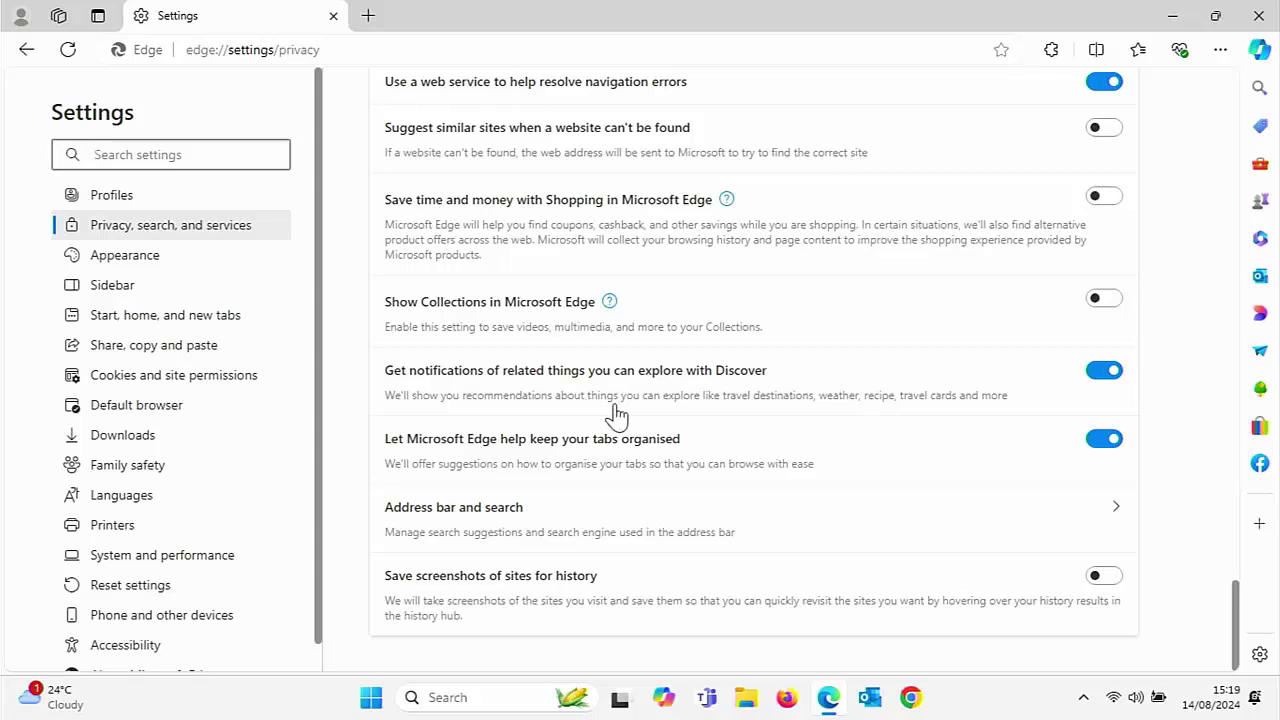
click(1093, 382)
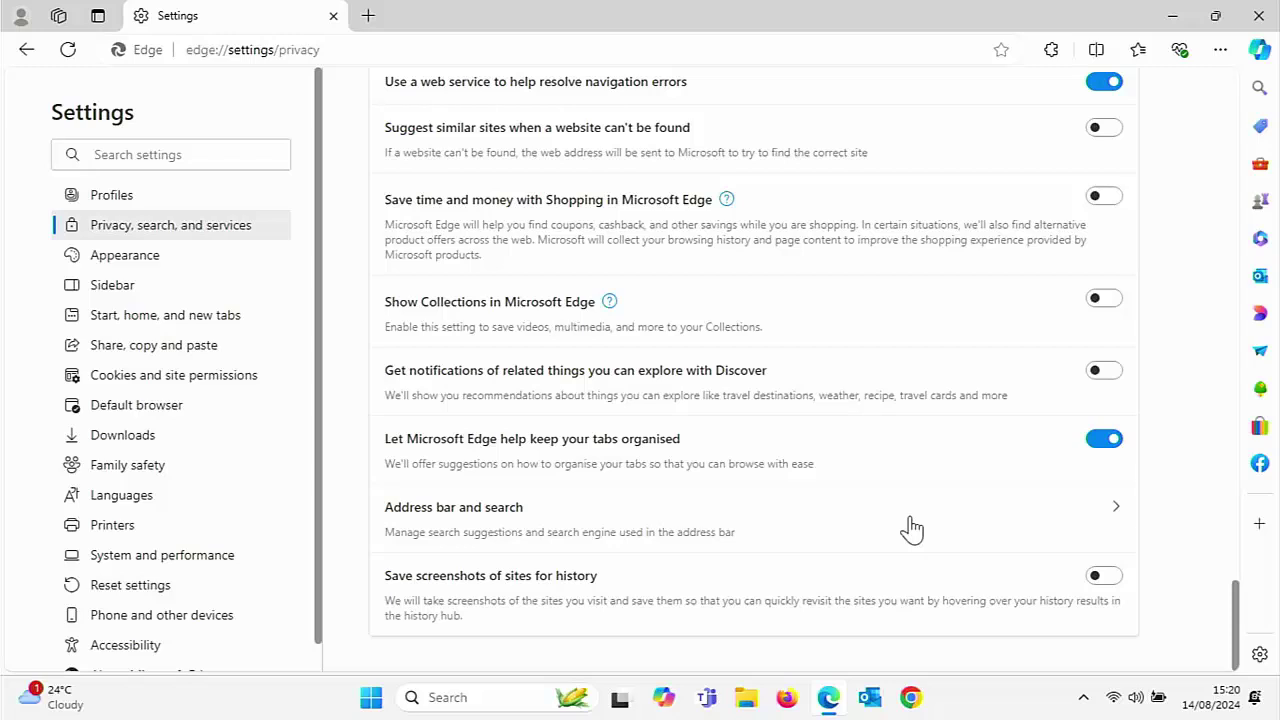
click(1094, 442)
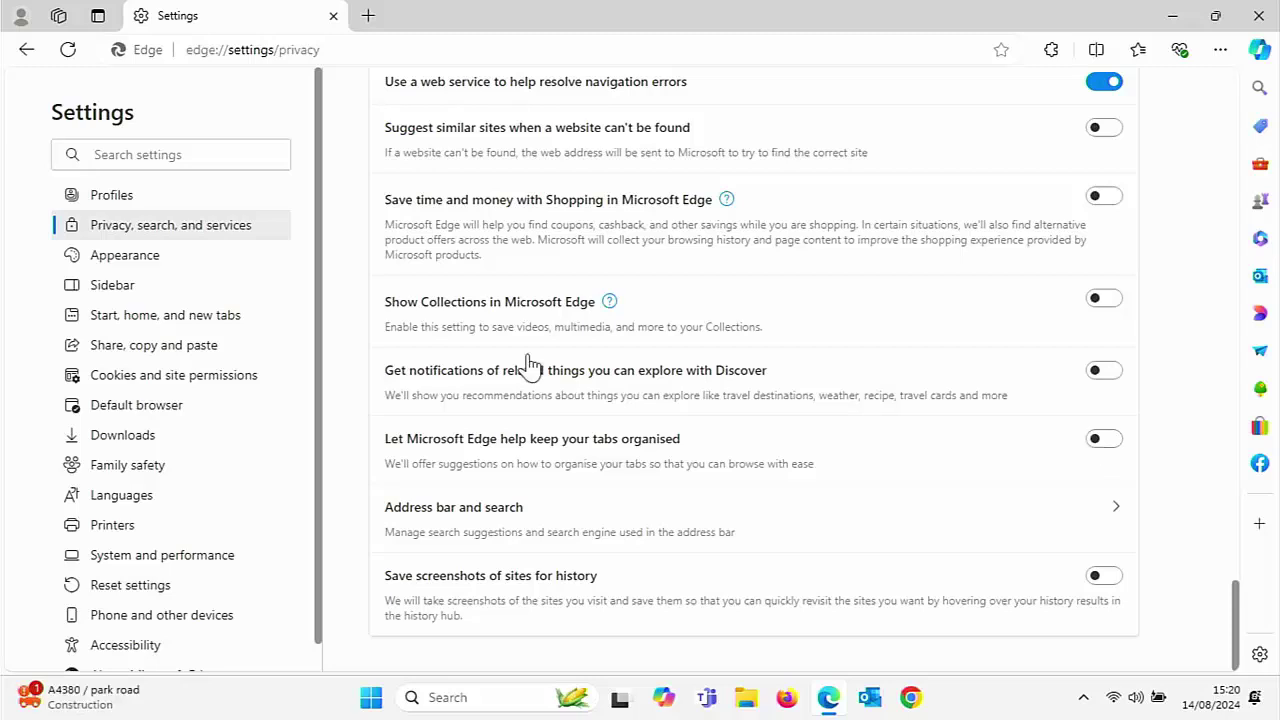
Step: Open the Appearance settings and briefly switch the split screen view on and off for the settings tab
click(124, 258)
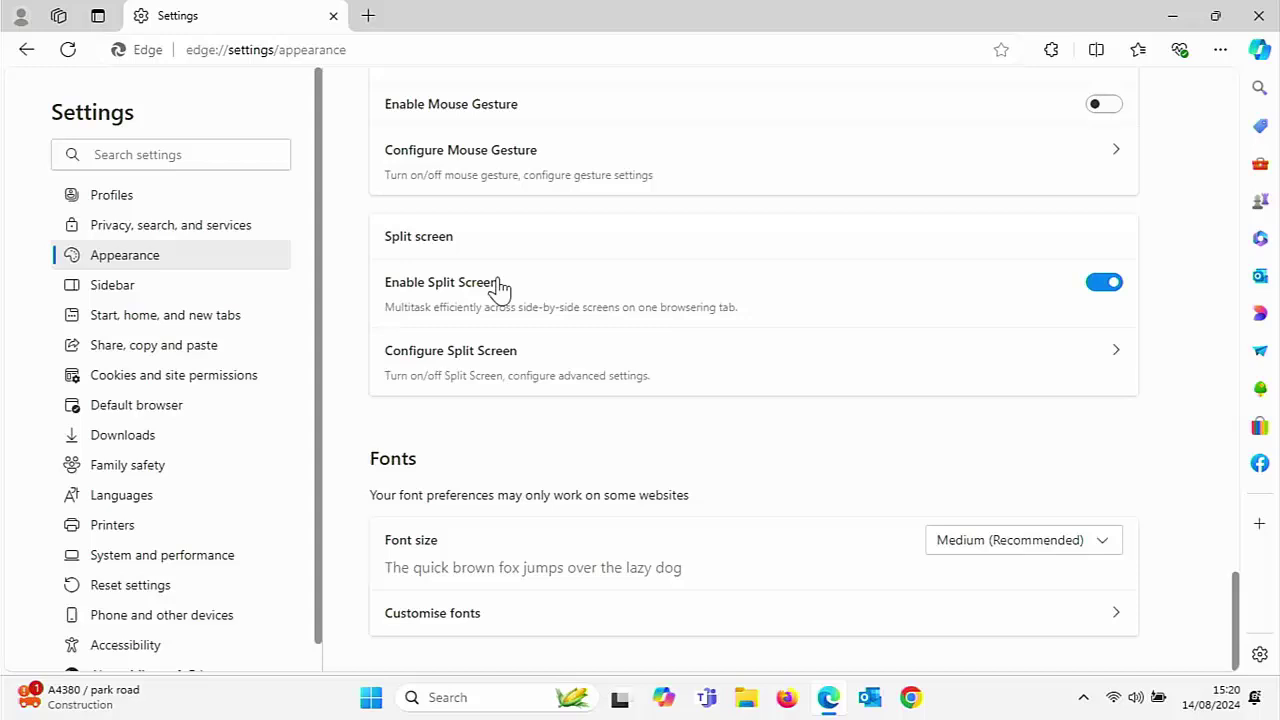
click(1096, 50)
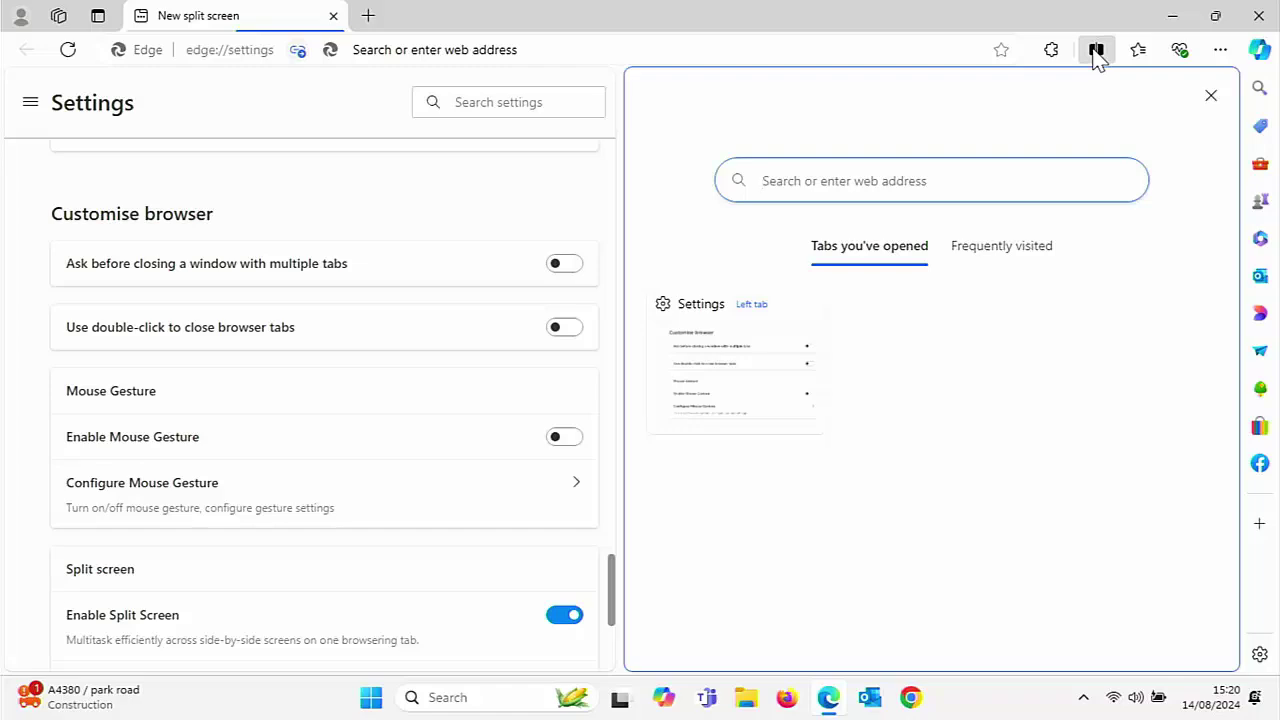
click(1096, 50)
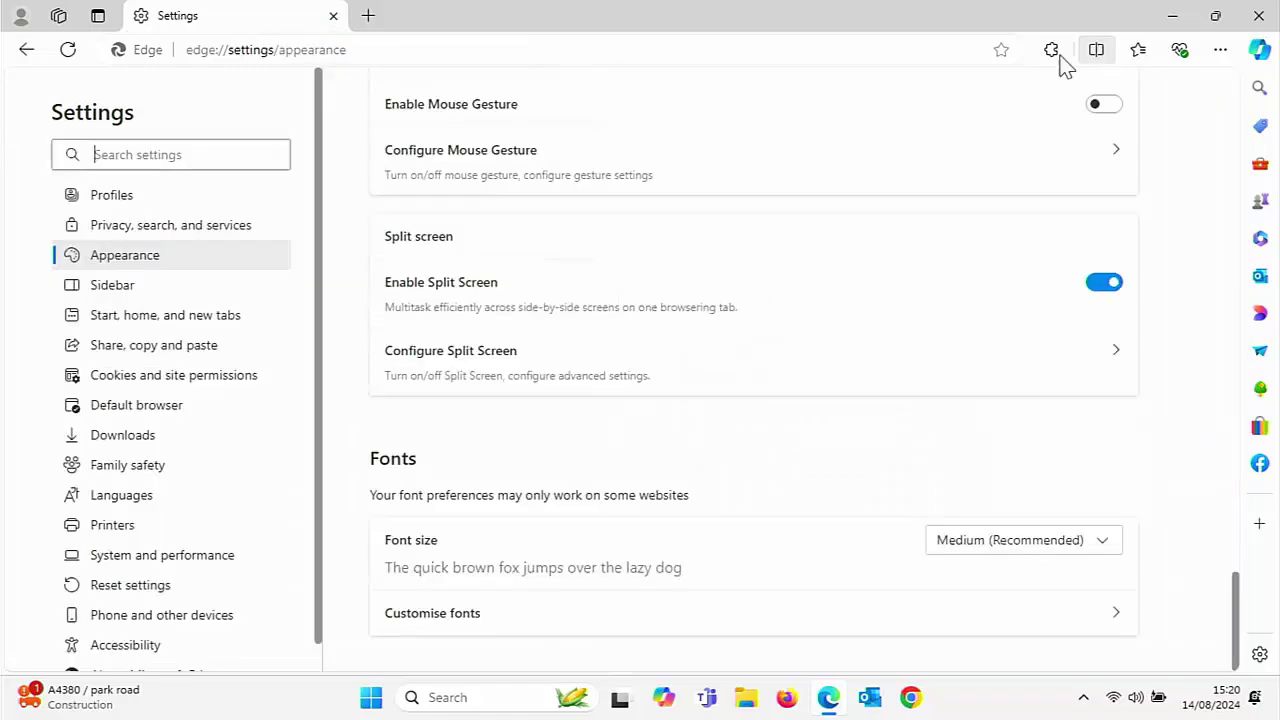
Step: Show the BBC News home page beside a new tab in split screen by searching for "bbc newsnews", and exit split screen
click(370, 18)
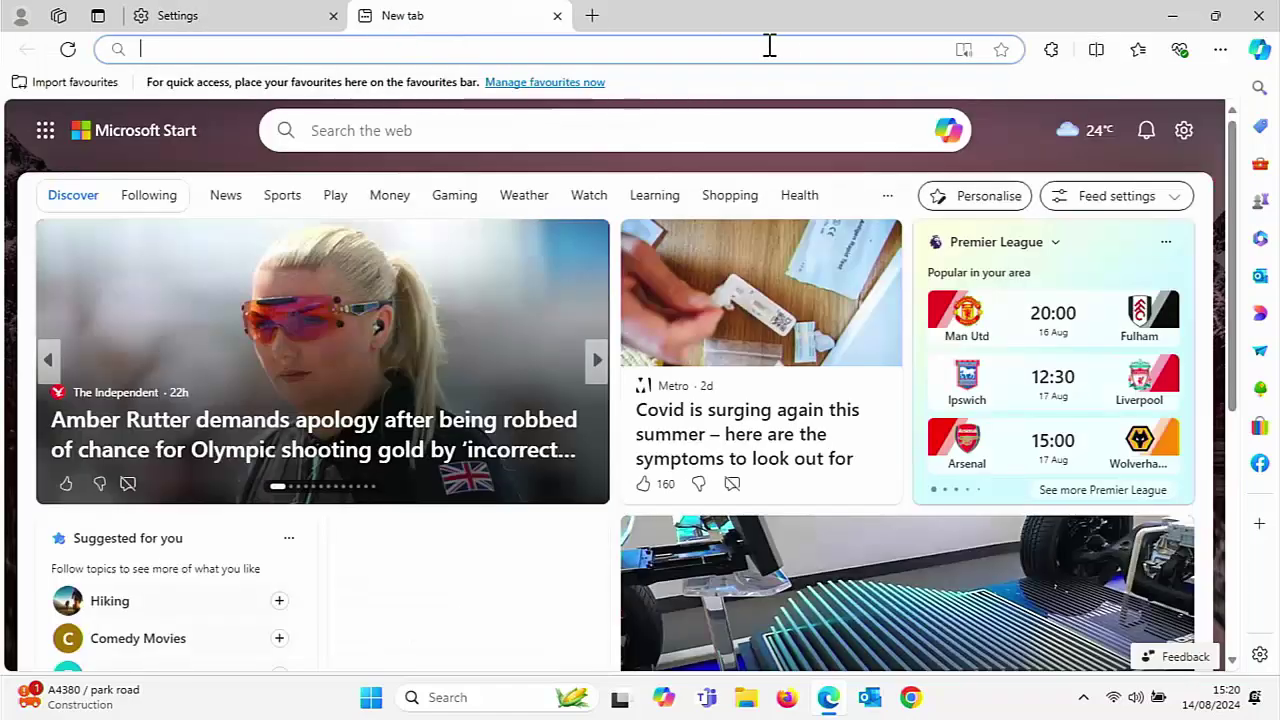
click(1098, 55)
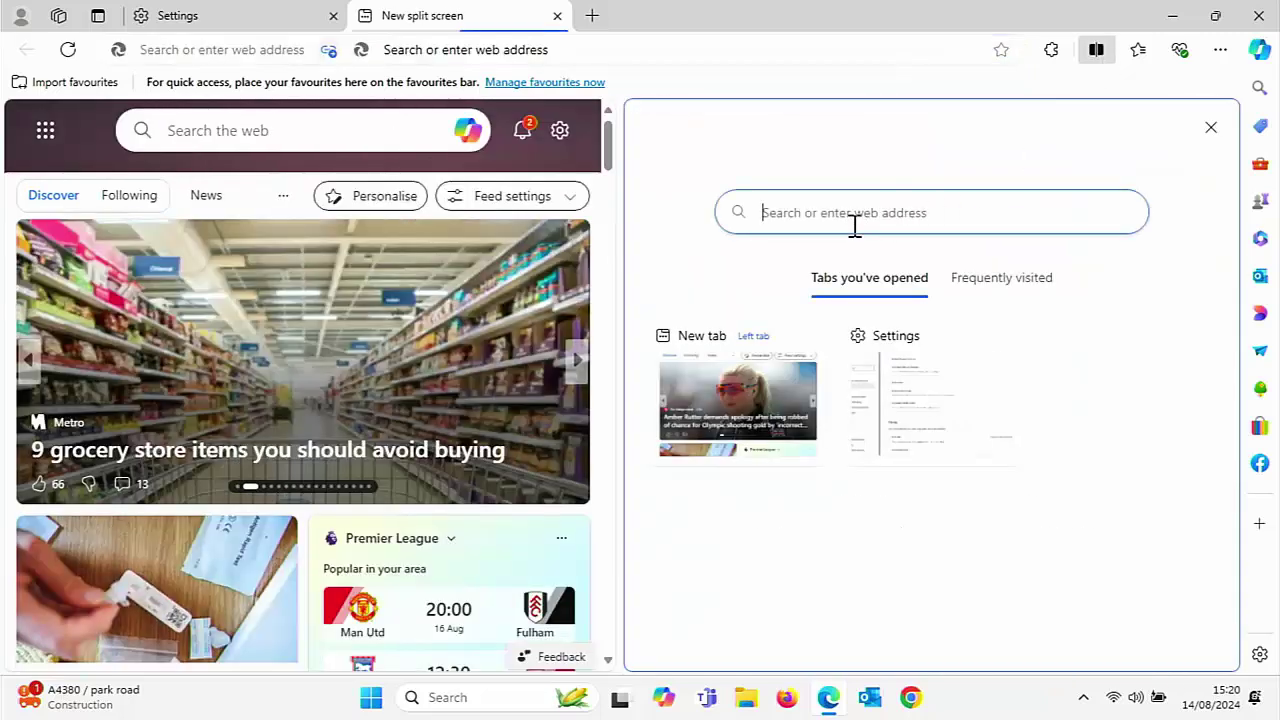
text(bbc newsn)
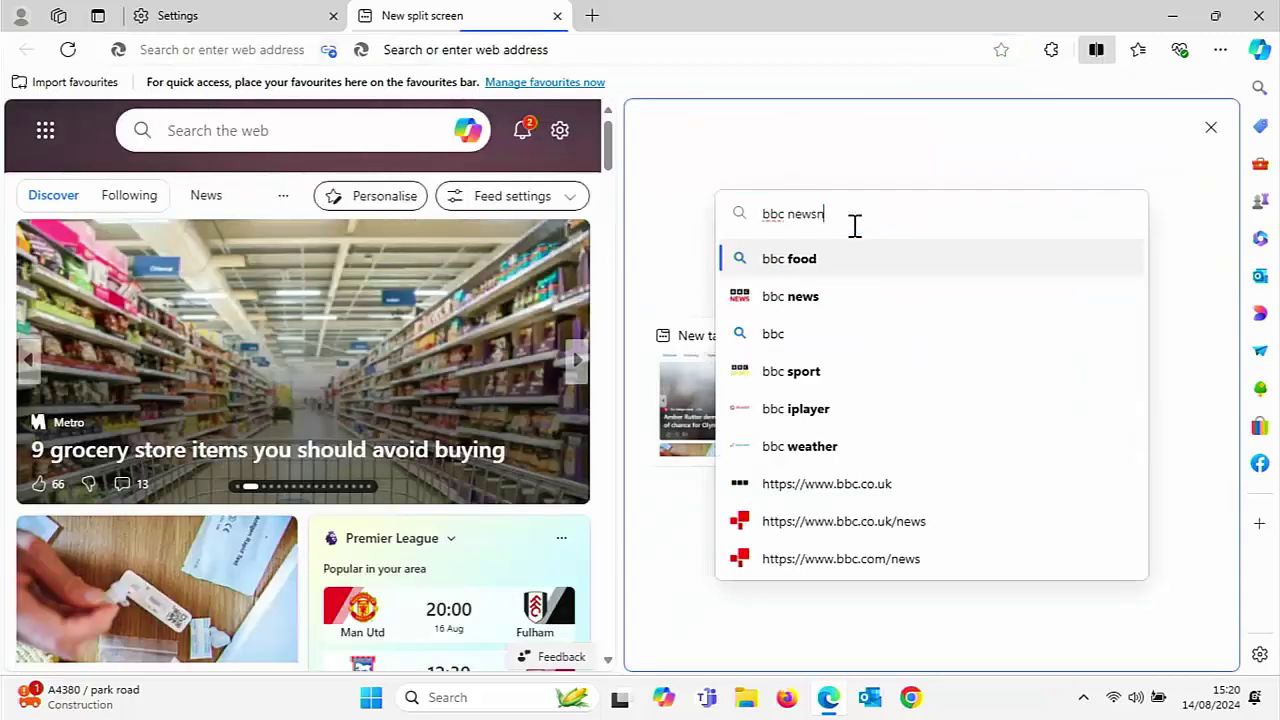
text(ews)
key(Return)
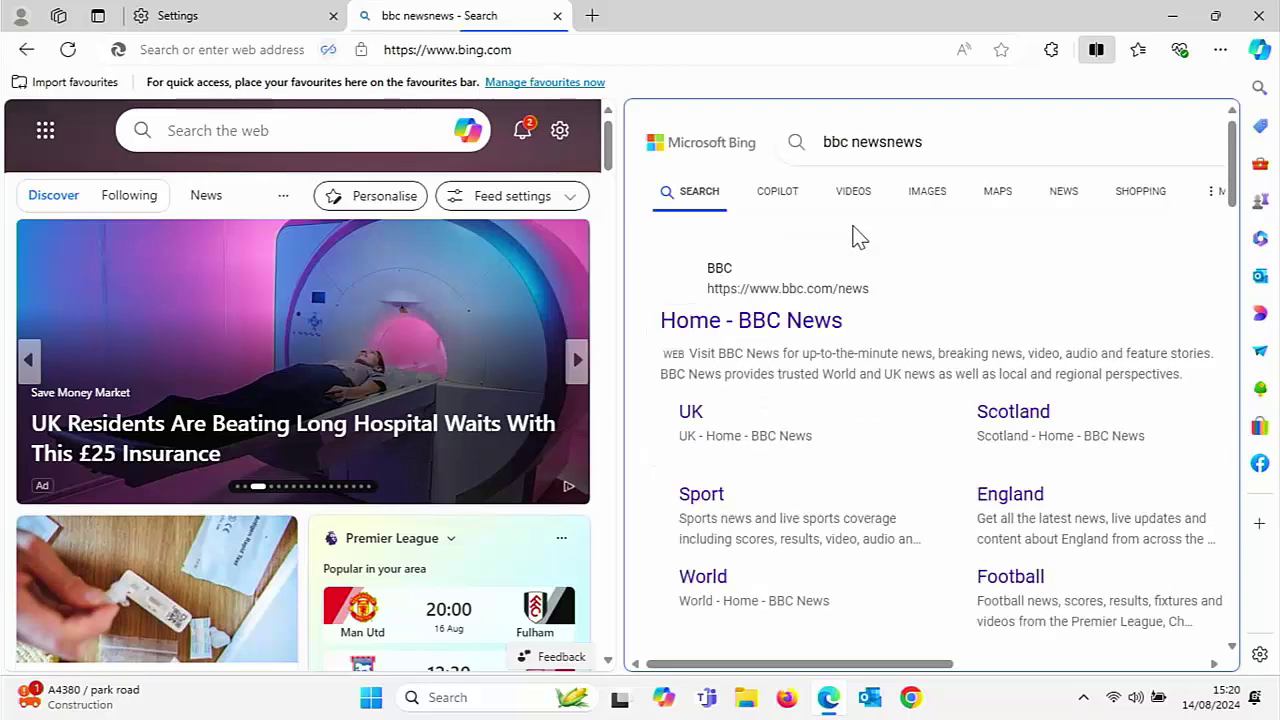
click(799, 319)
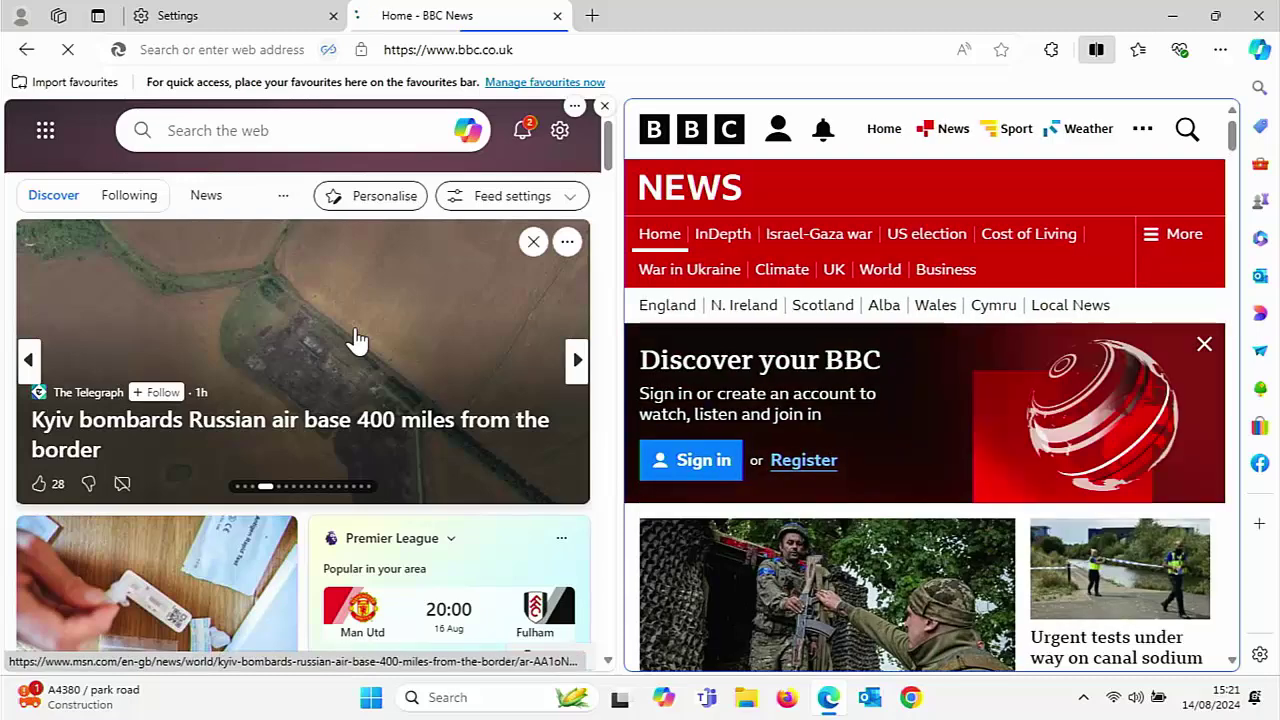
click(1097, 55)
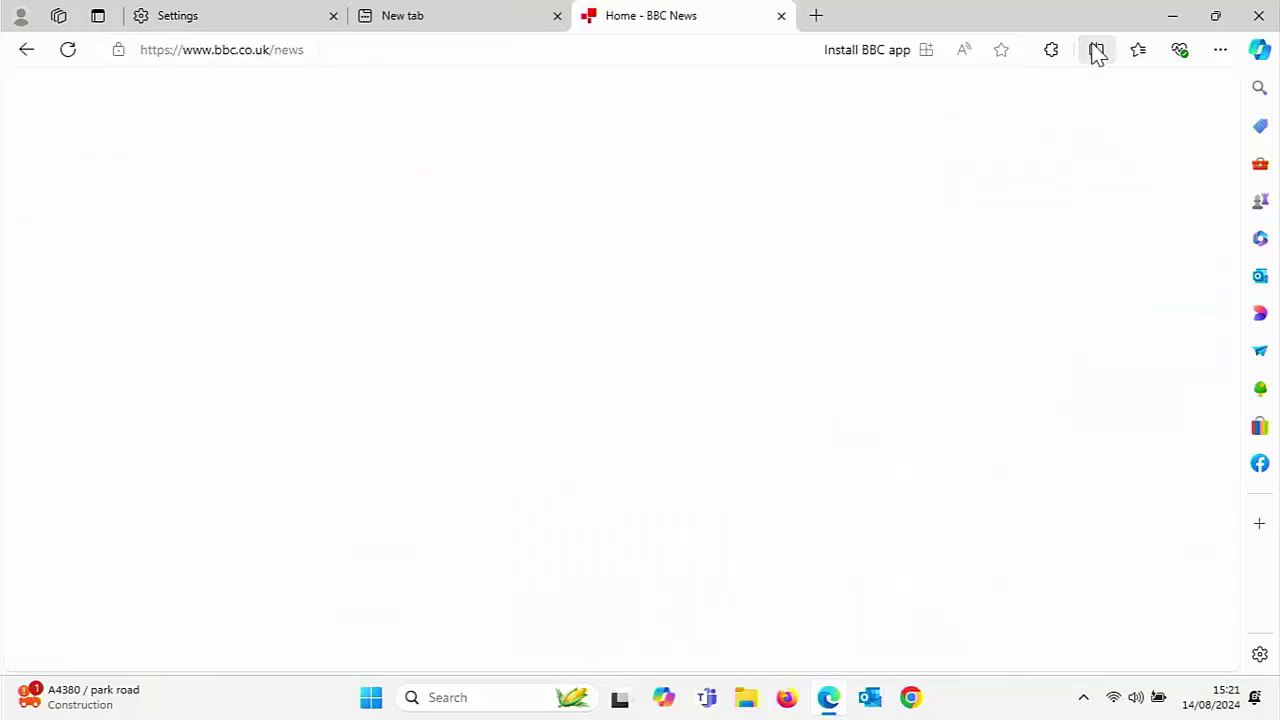
Step: In the Appearance settings, turn off Enable Split Screen and restart the browser to apply it
click(306, 22)
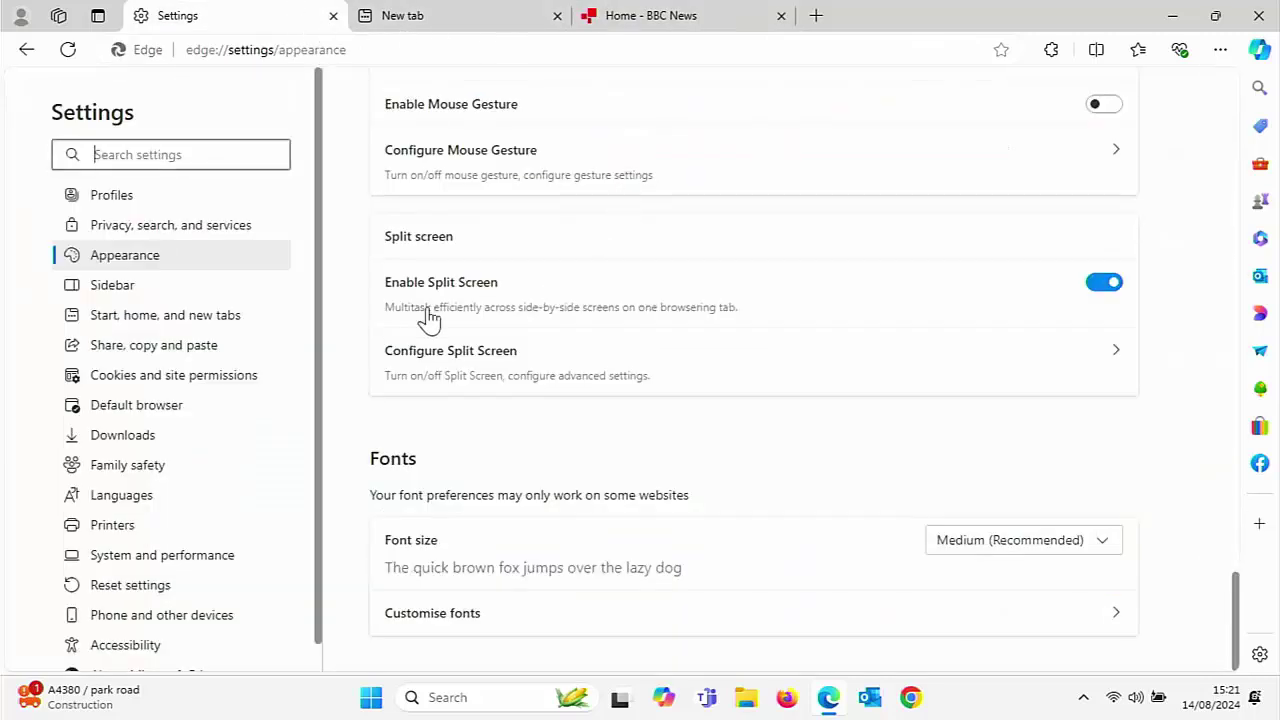
scroll(588, 345, up, 5)
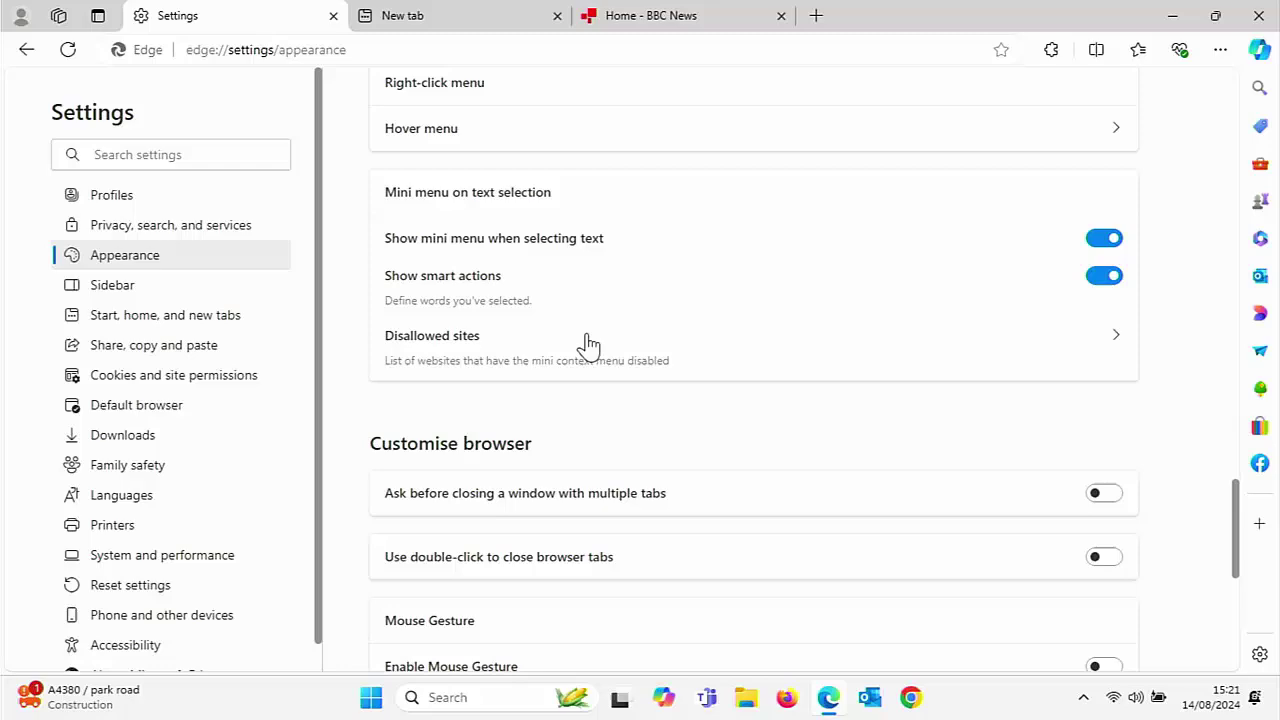
scroll(588, 345, up, 8)
scroll(586, 343, down, 10)
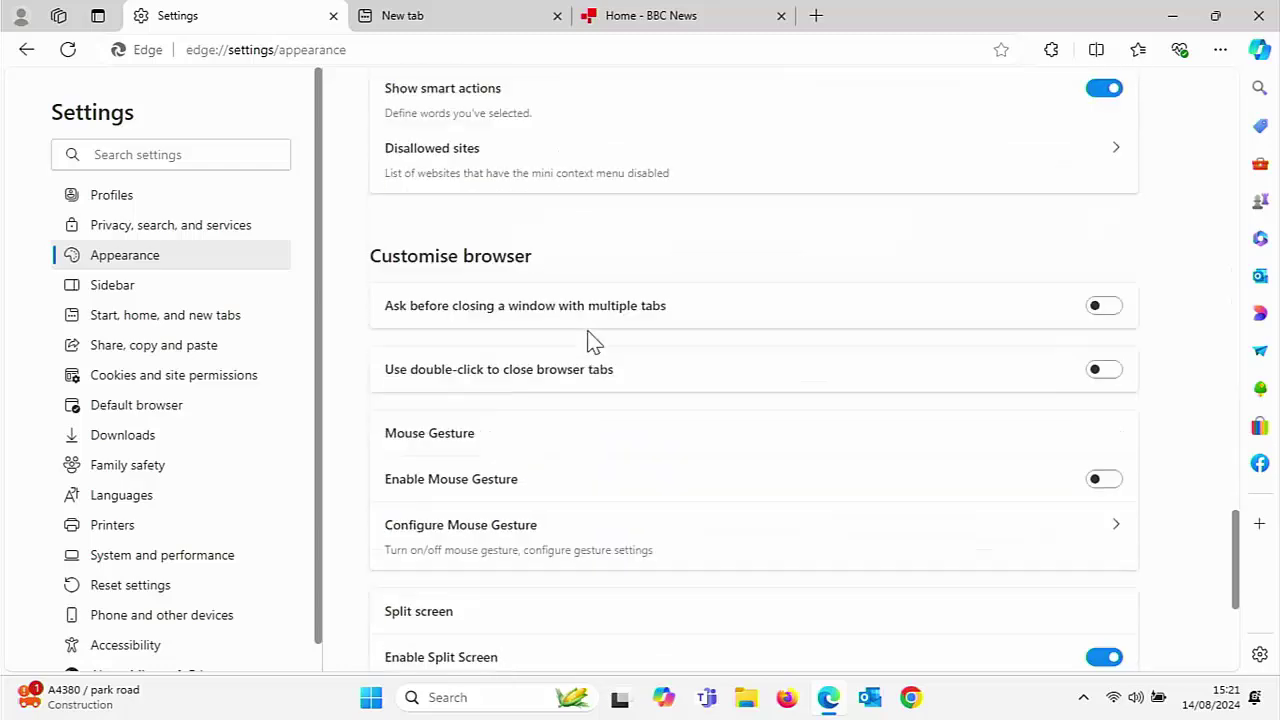
scroll(590, 342, down, 4)
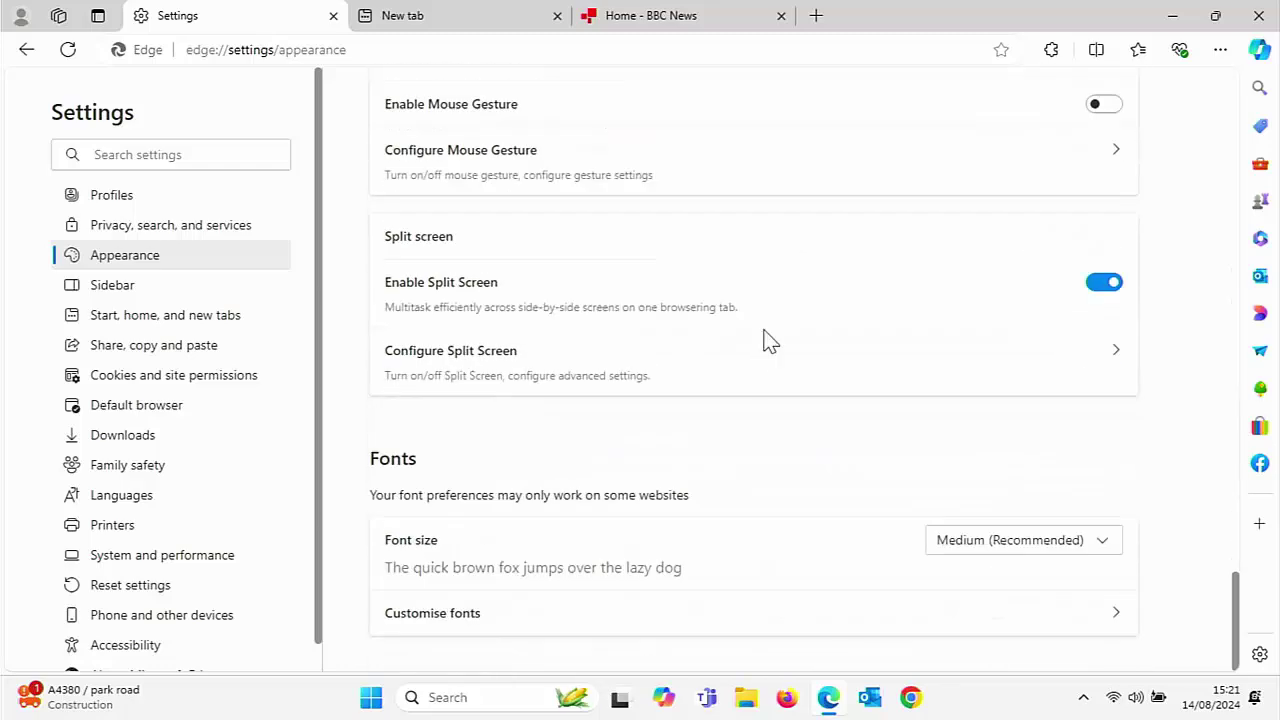
click(1092, 286)
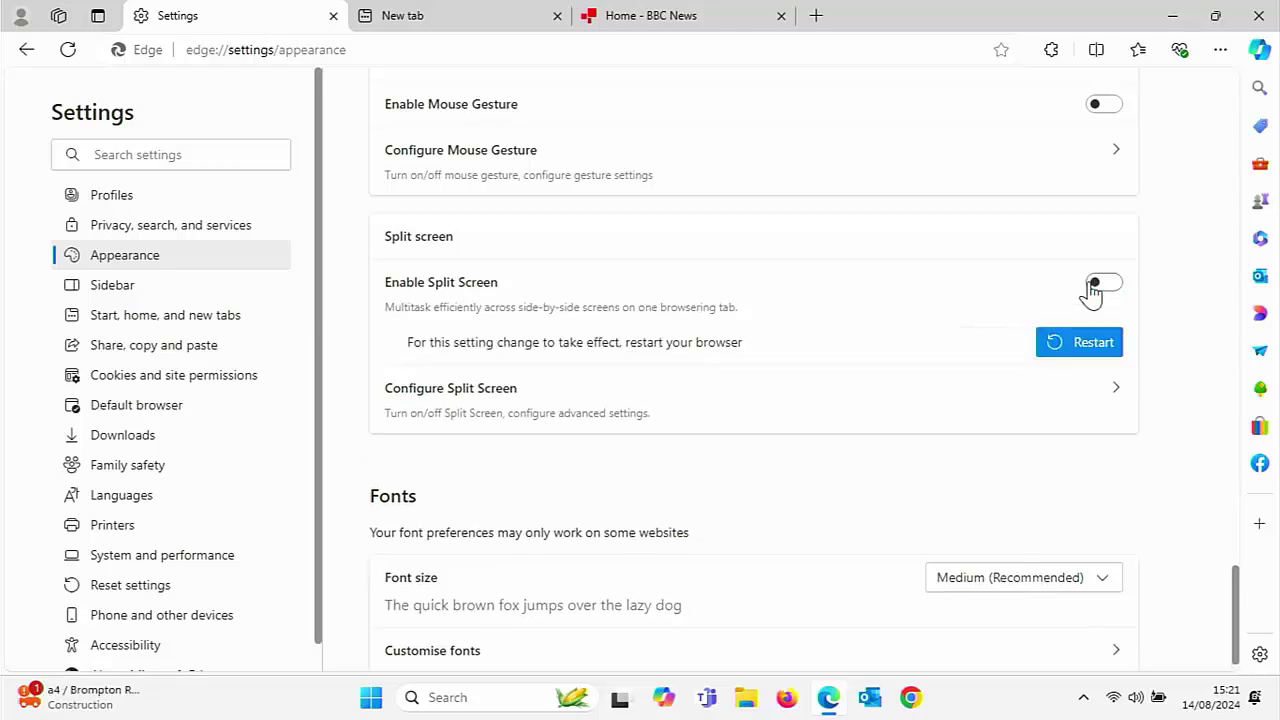
click(1060, 344)
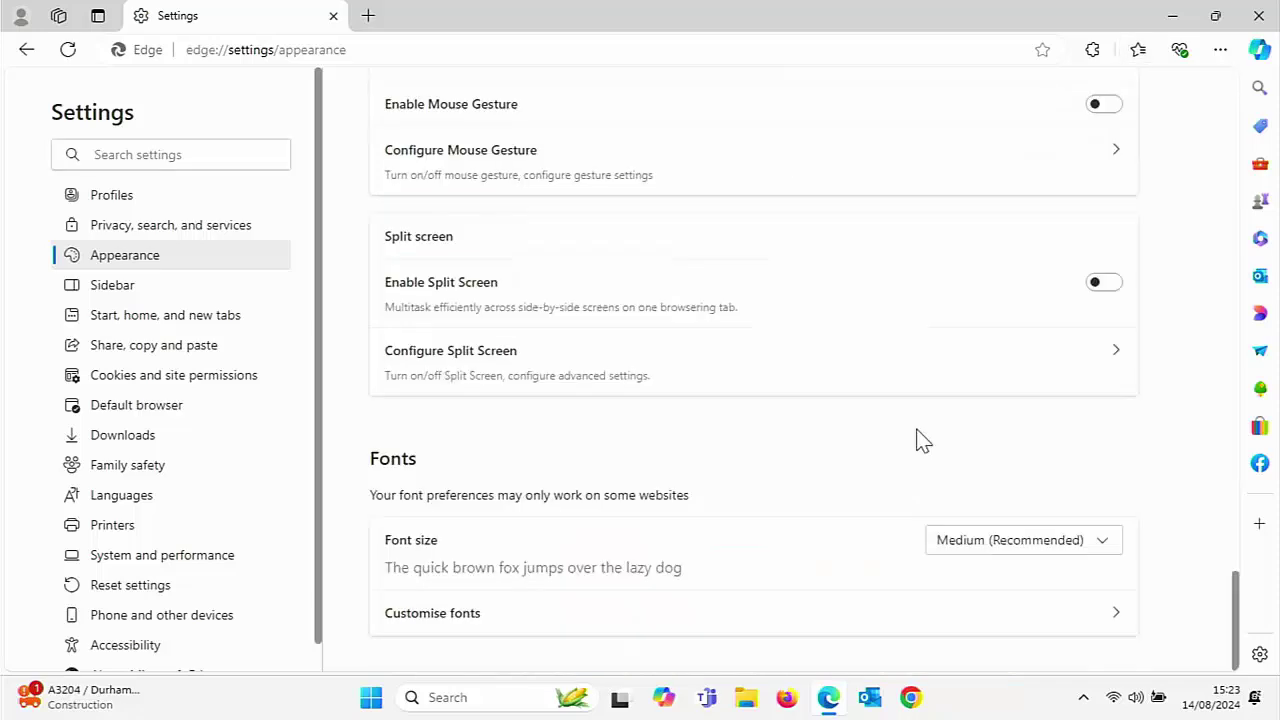
Step: Open the Browser essentials pane, turn off the Browser essentials button for the toolbar, and close the pane
scroll(916, 466, up, 6)
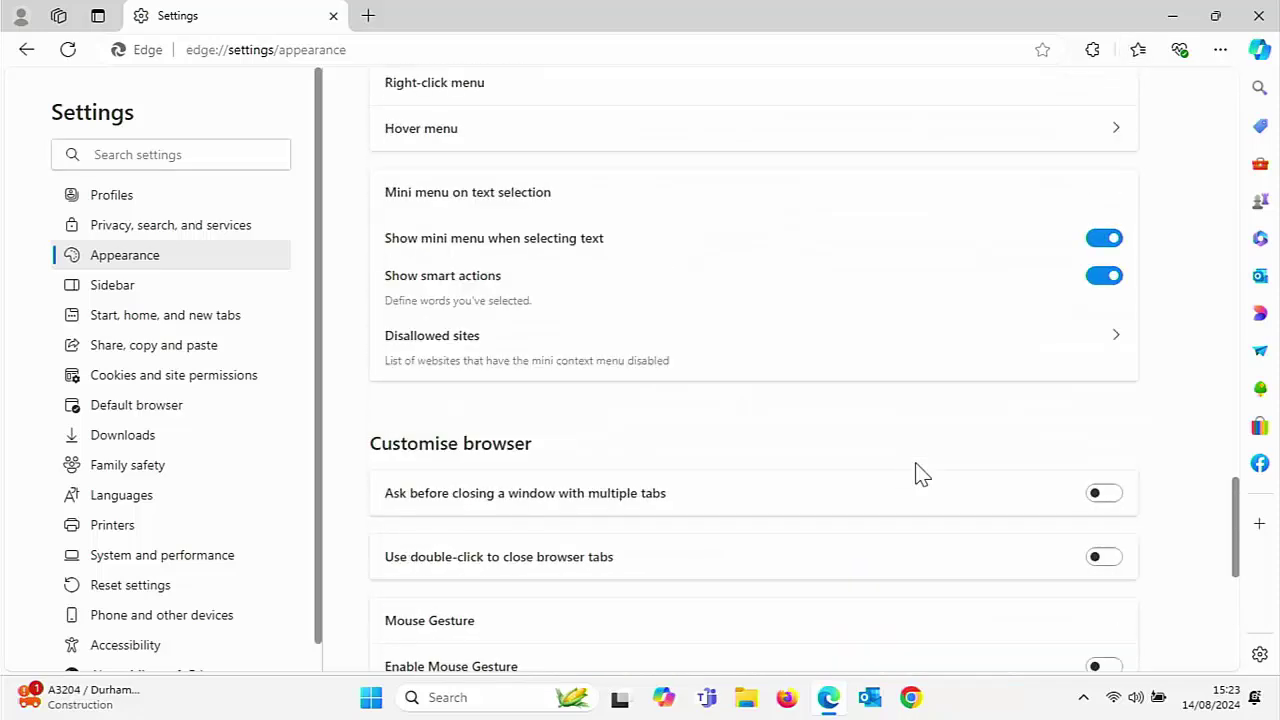
scroll(916, 466, up, 5)
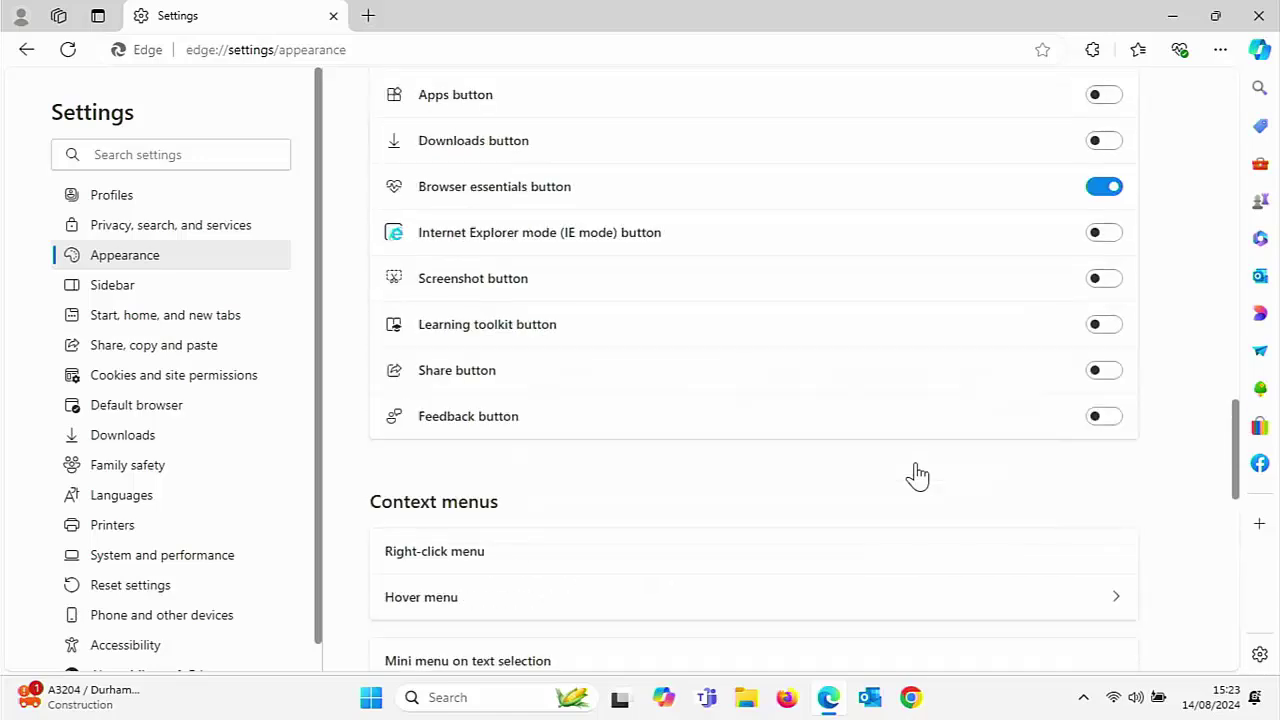
scroll(916, 476, up, 4)
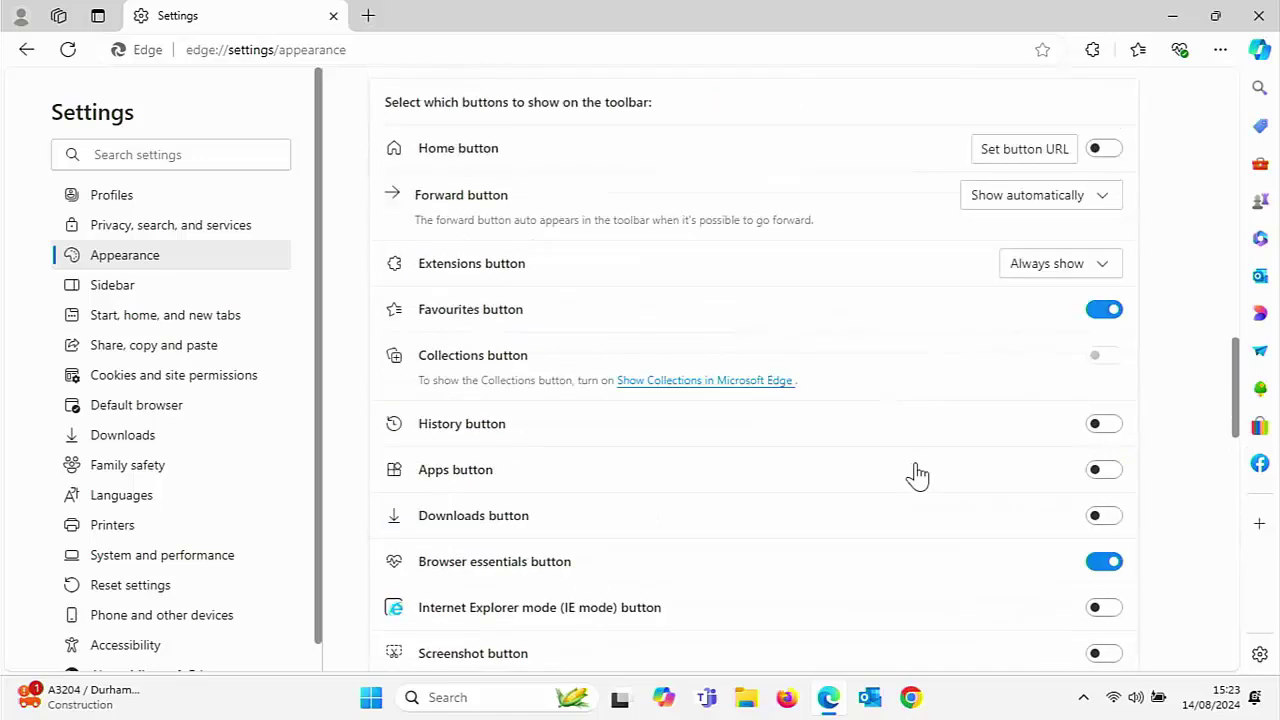
scroll(916, 476, up, 2)
scroll(916, 476, down, 1)
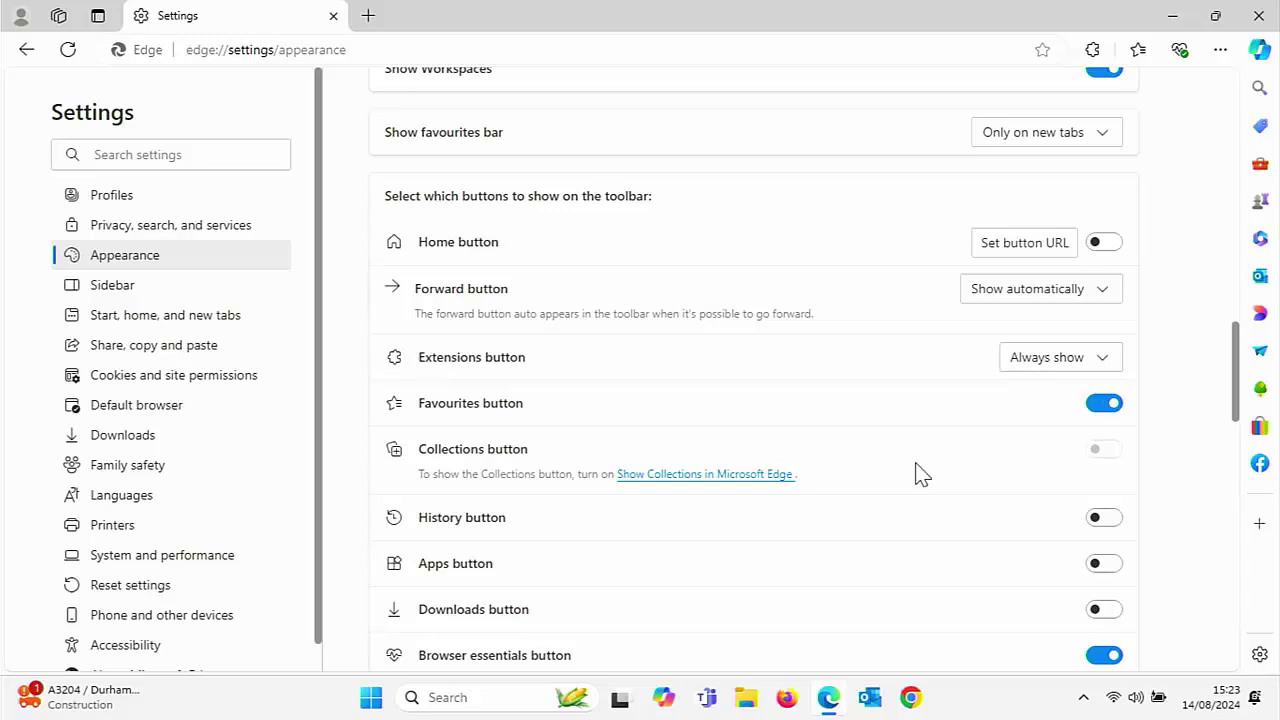
scroll(916, 476, down, 1)
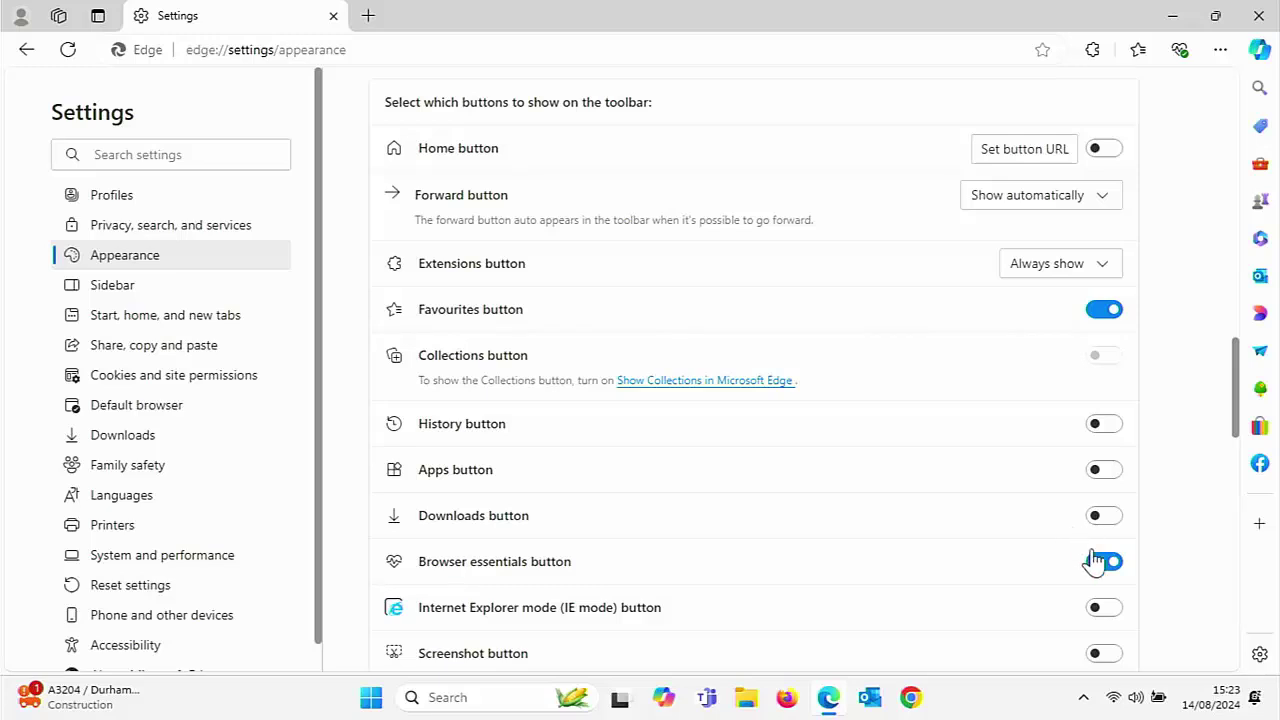
click(1180, 50)
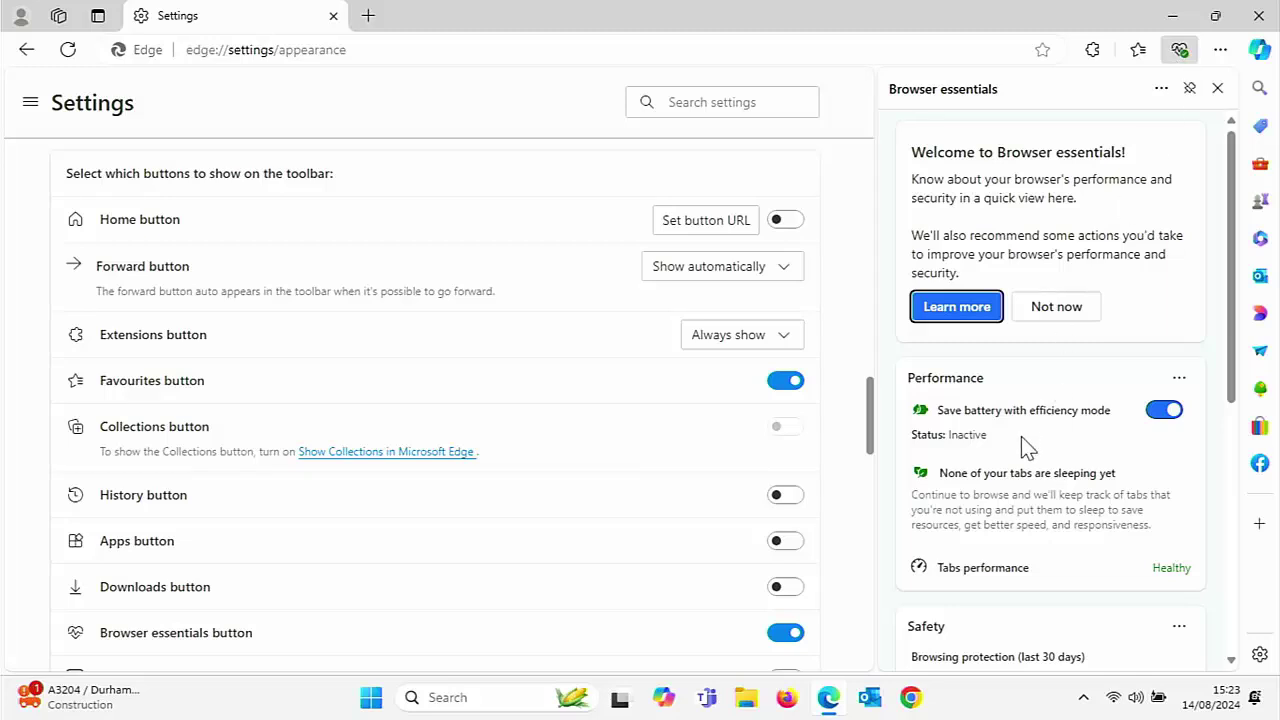
click(785, 633)
click(1217, 88)
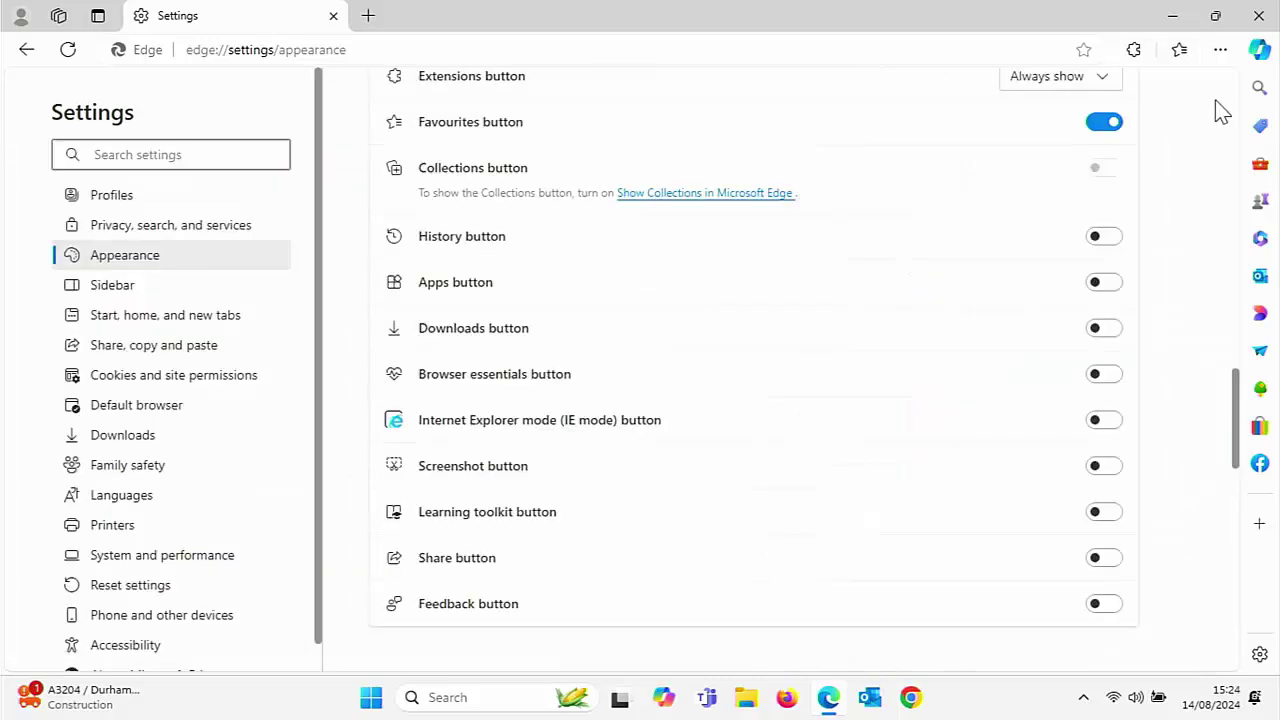
Step: Open the Edge Workspaces pop-up to view it, and turn off Show Workspaces in the toolbar customisation settings
scroll(960, 349, up, 5)
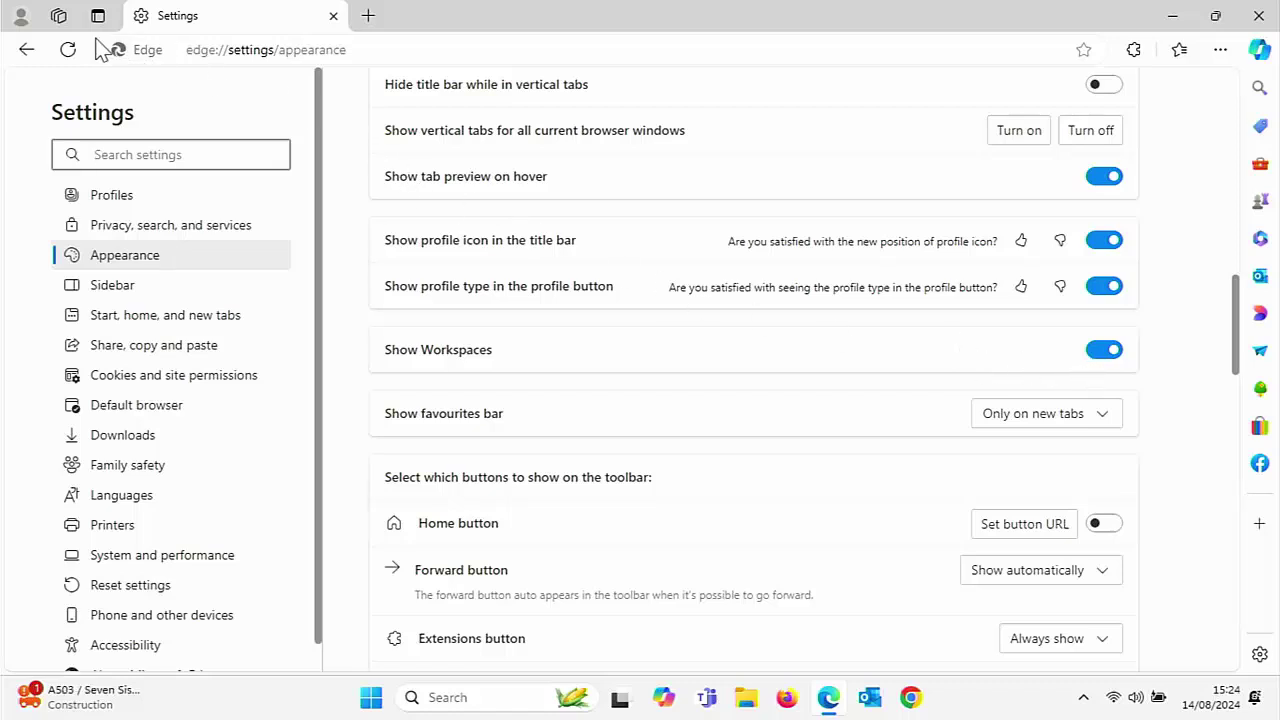
click(57, 24)
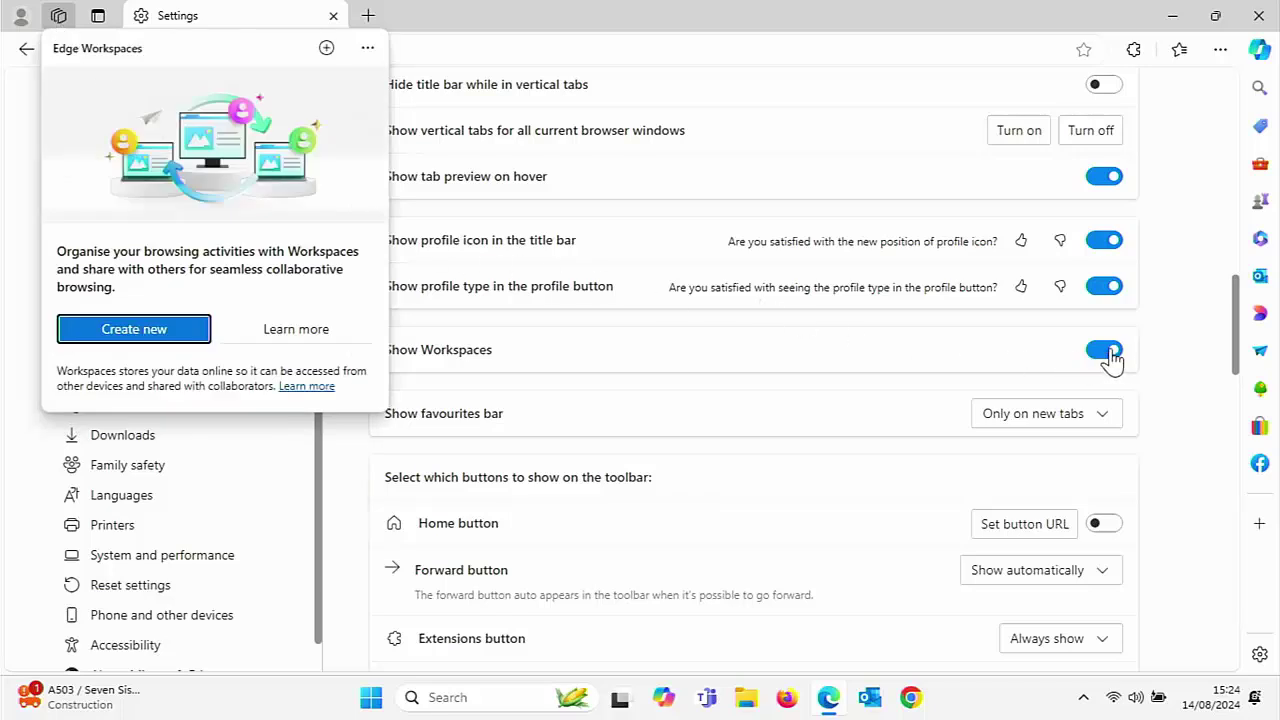
click(1106, 352)
Step: Turn off Show tab preview on hover, view the tab actions menu, and turn off Show tab actions menu
scroll(604, 385, up, 2)
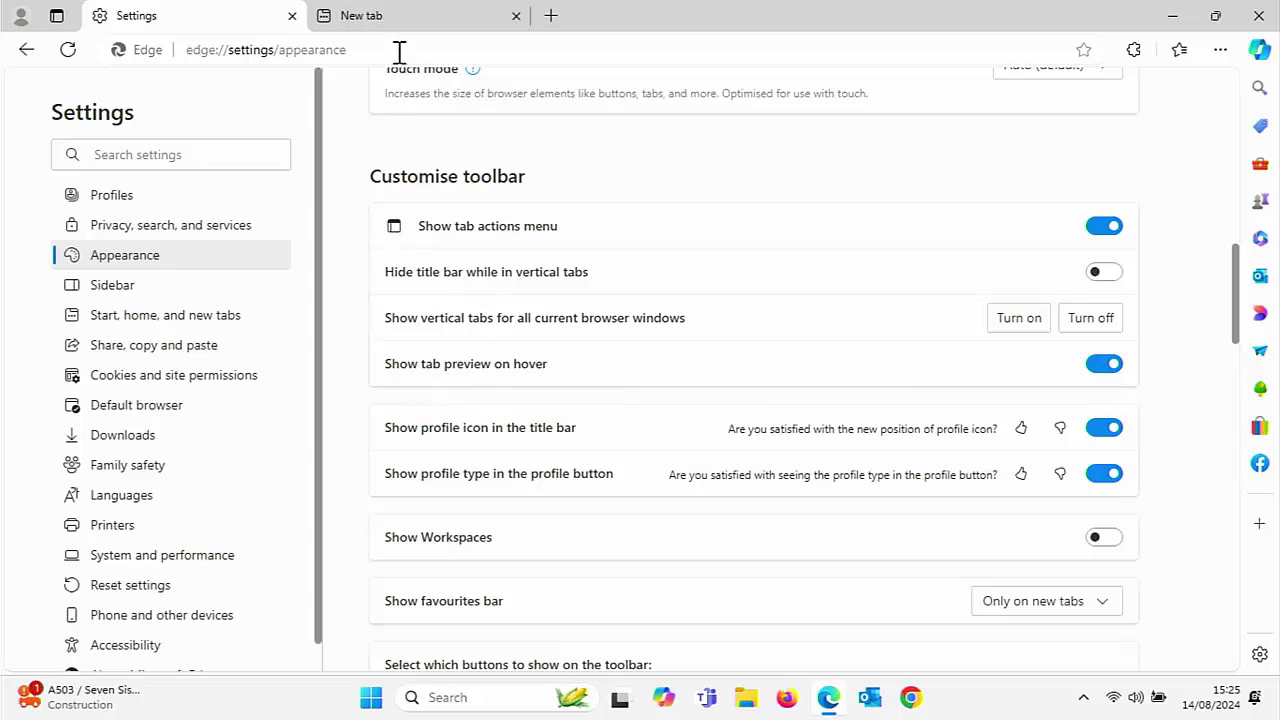
mouse_move(400, 30)
click(1092, 365)
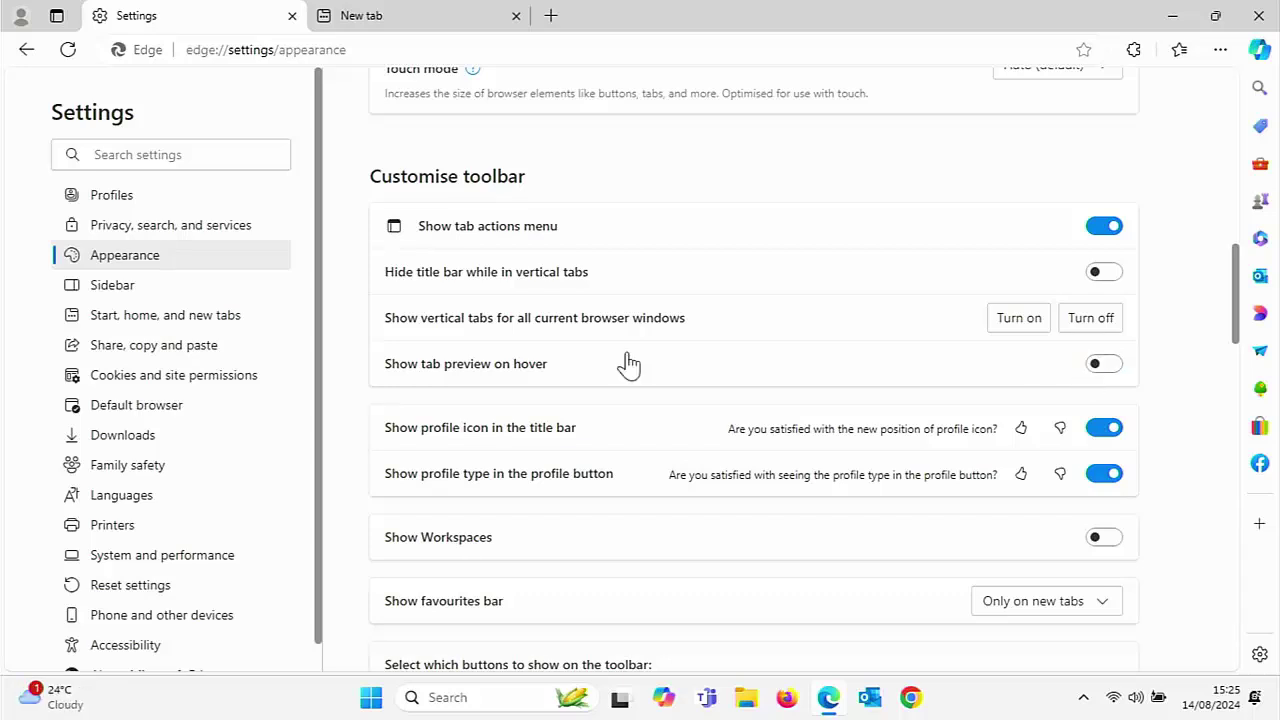
click(56, 16)
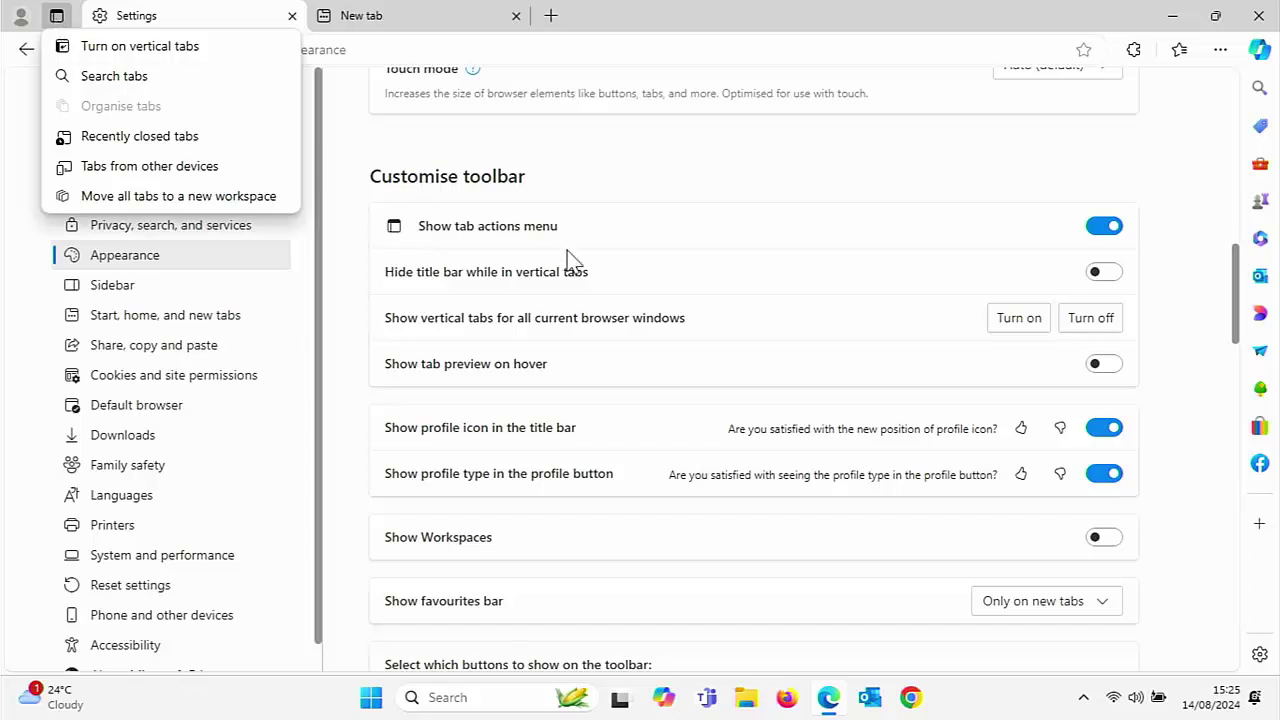
click(1105, 230)
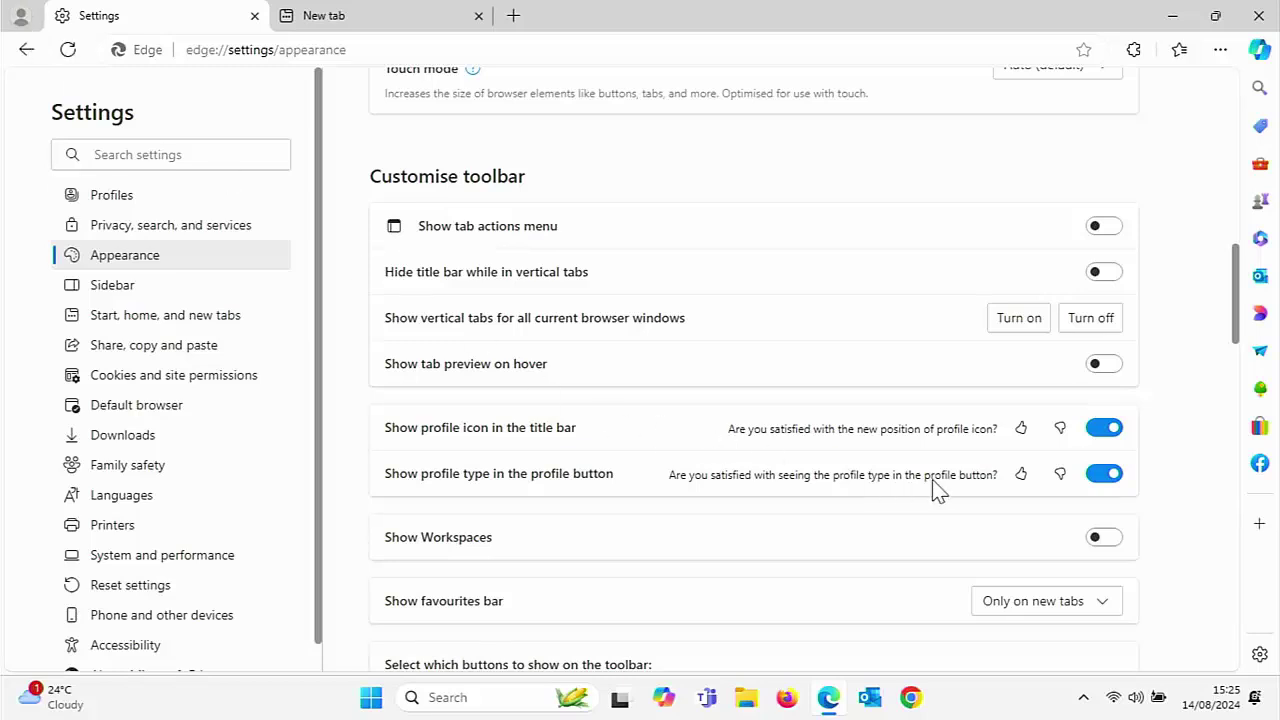
Step: Turn off the profile type in the profile button and the profile icon in the title bar, and restart the browser
click(1100, 473)
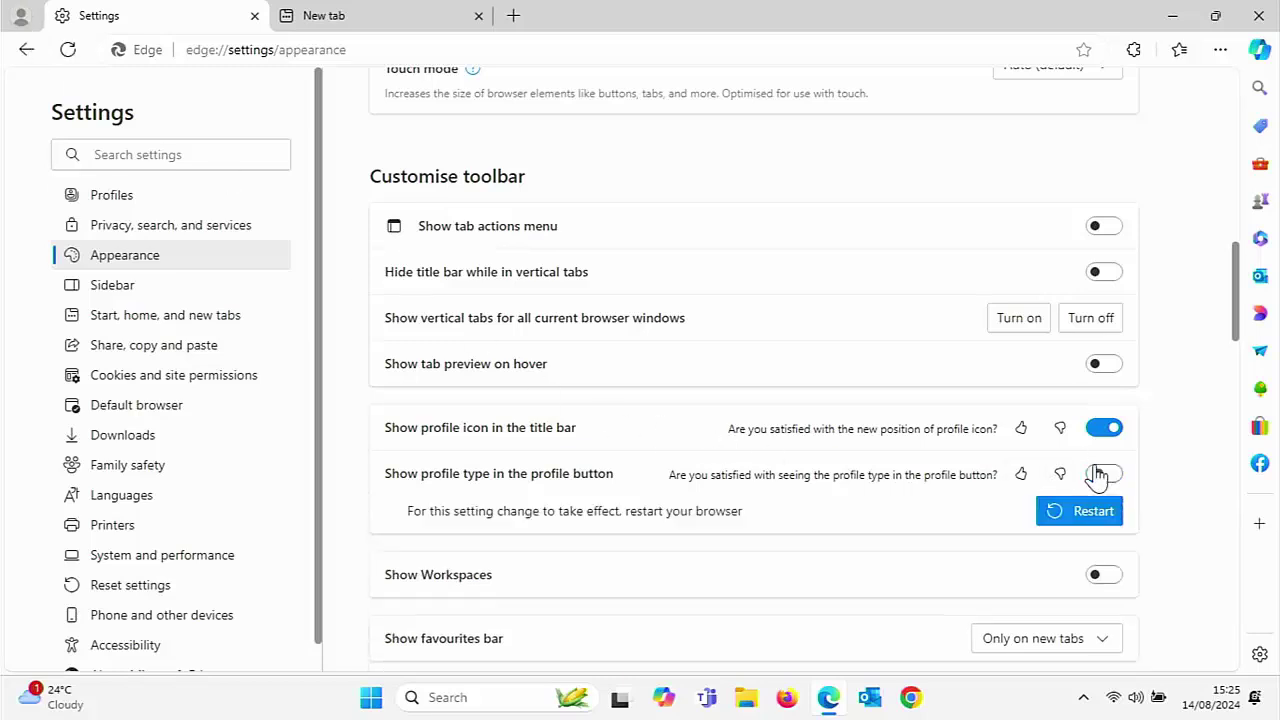
click(1102, 429)
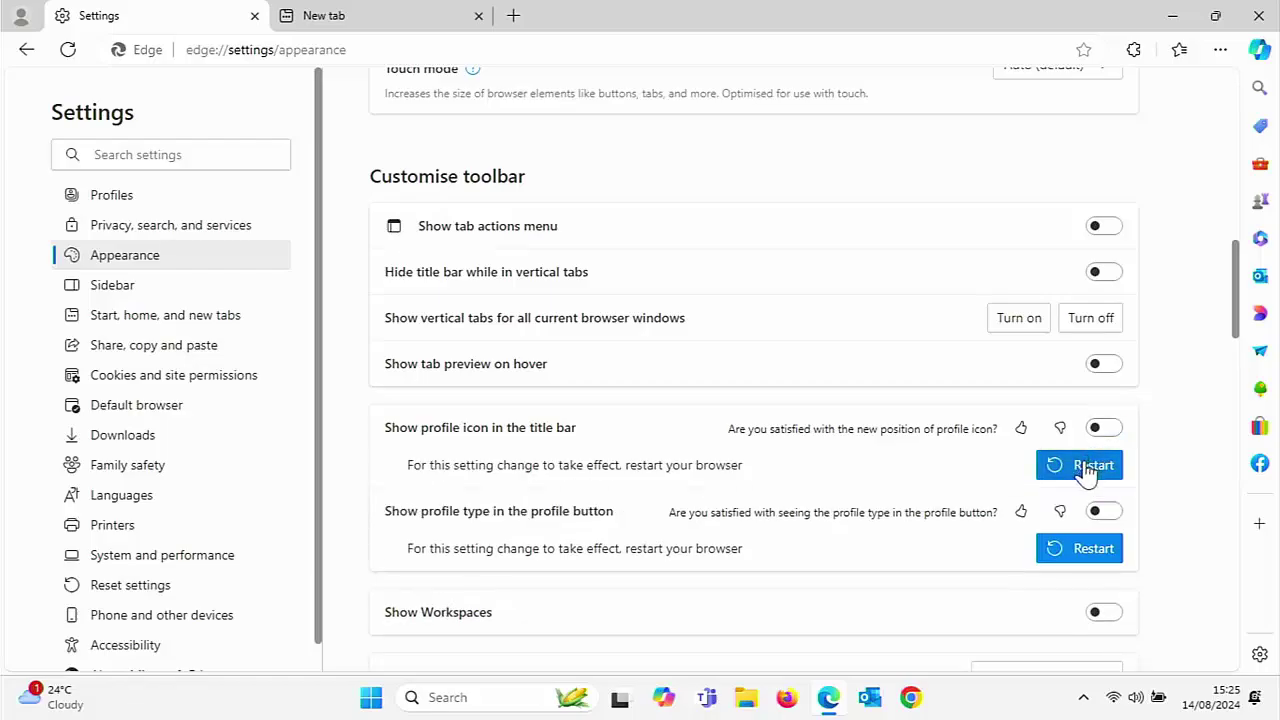
click(1086, 466)
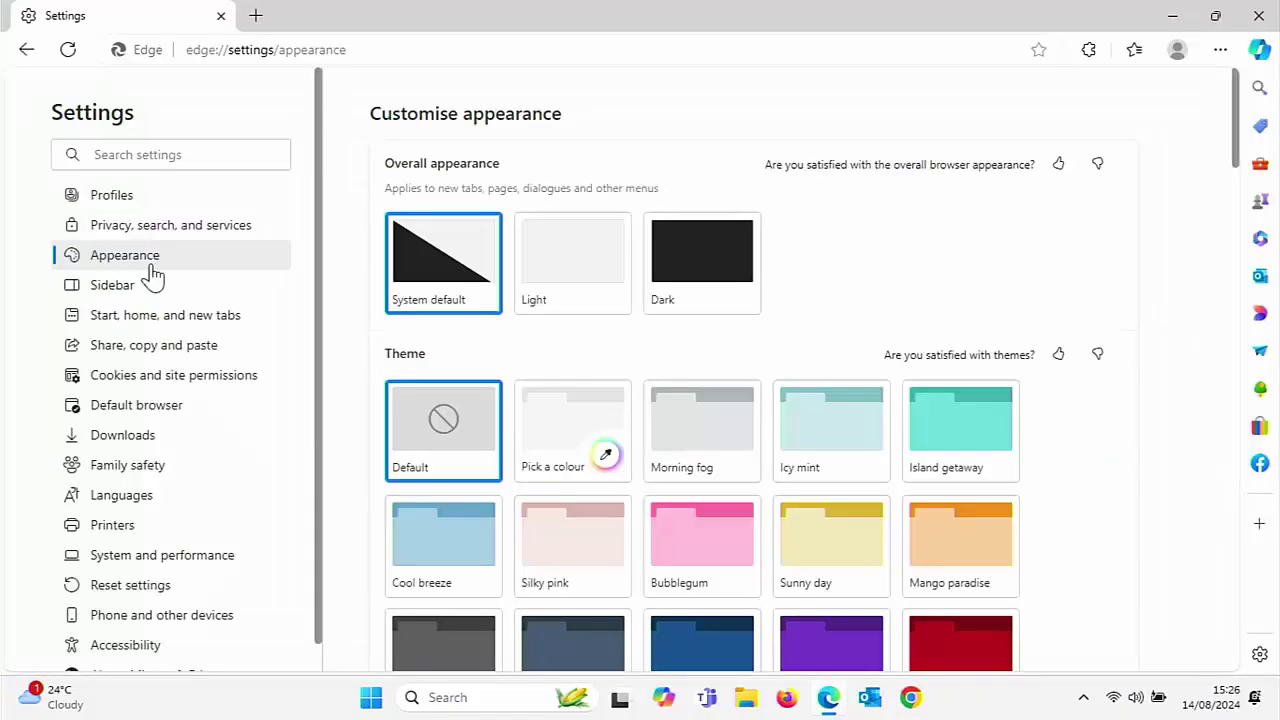
Step: Turn off Always show sidebar in the Sidebar settings and new tab page preloading in the Start, home, and new tabs settings
click(128, 287)
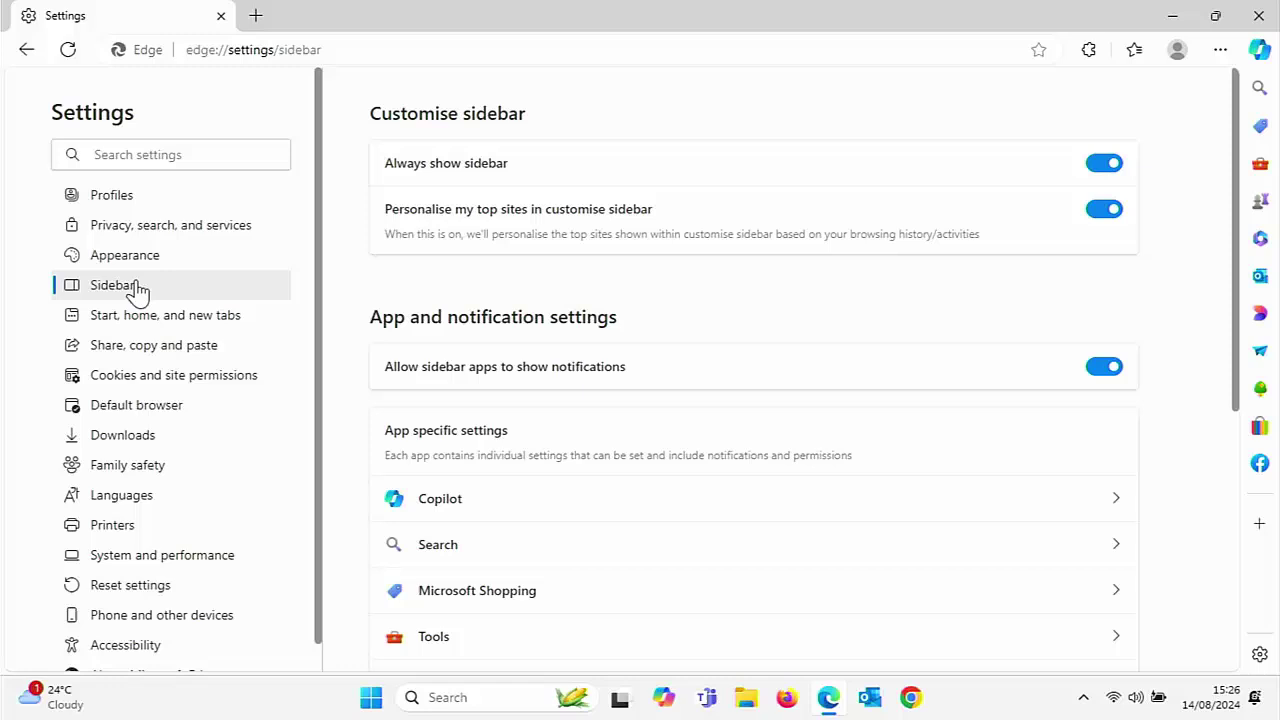
click(1097, 170)
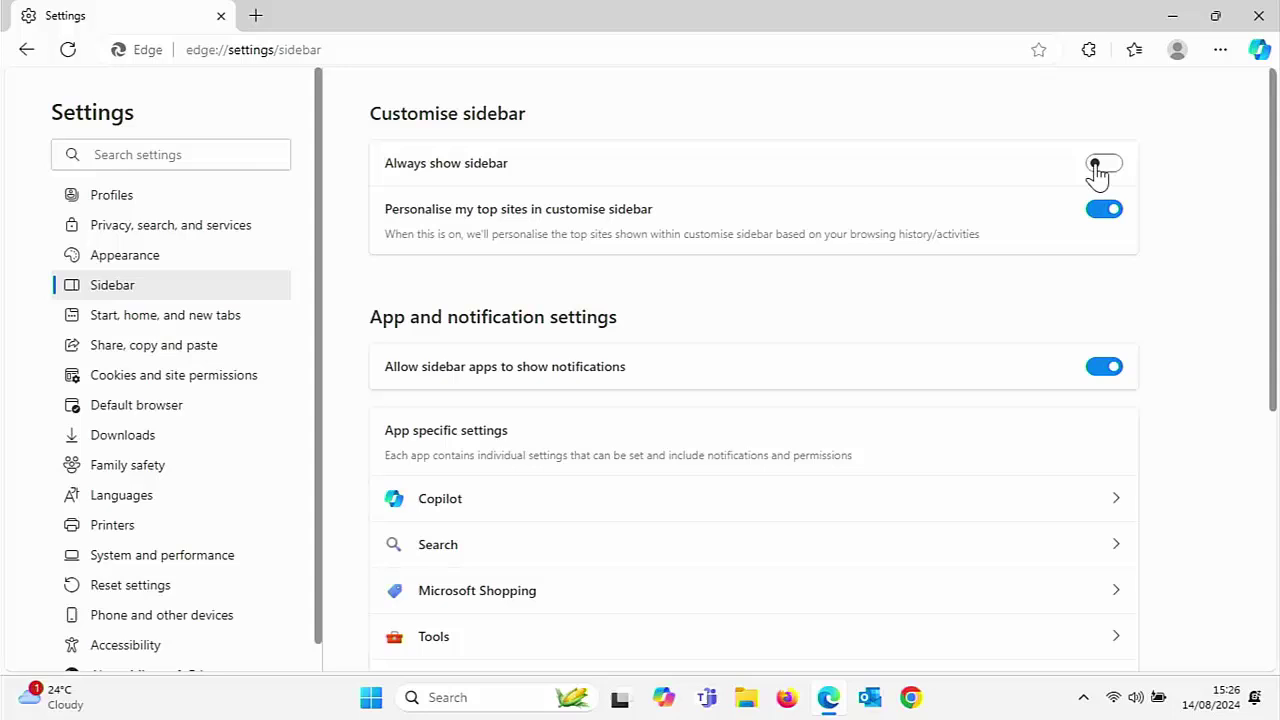
click(238, 320)
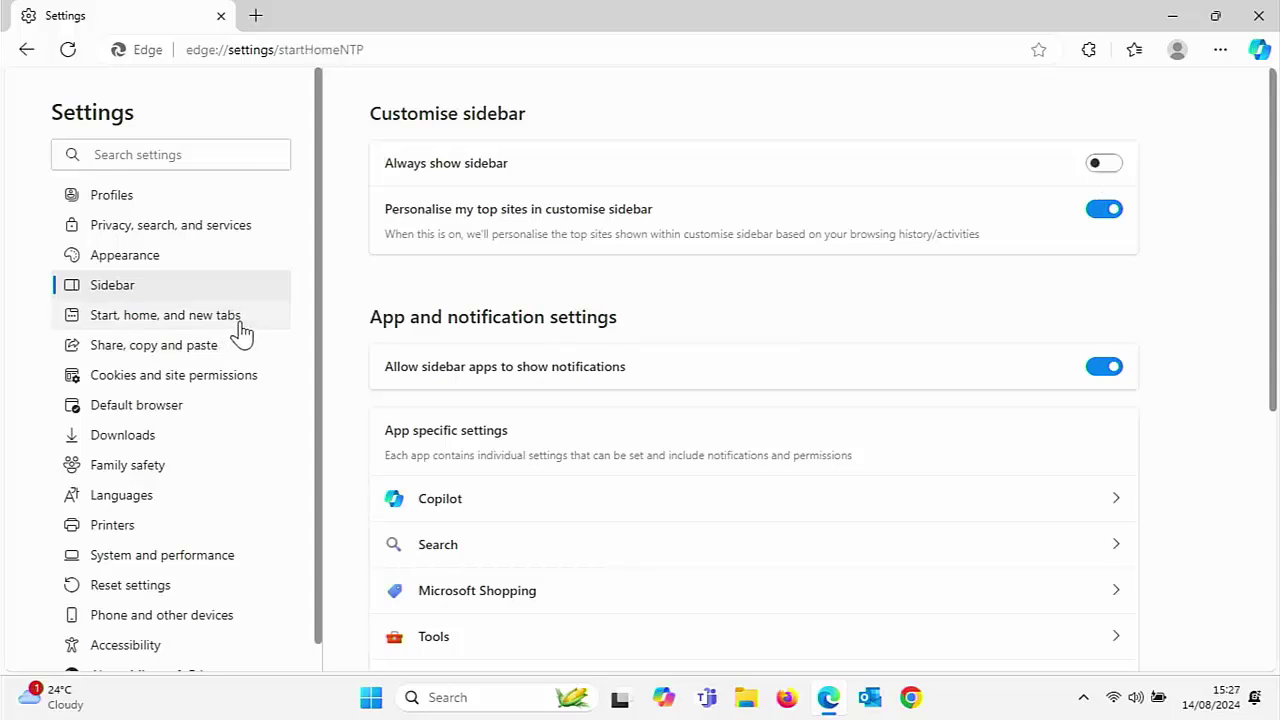
scroll(555, 450, down, 3)
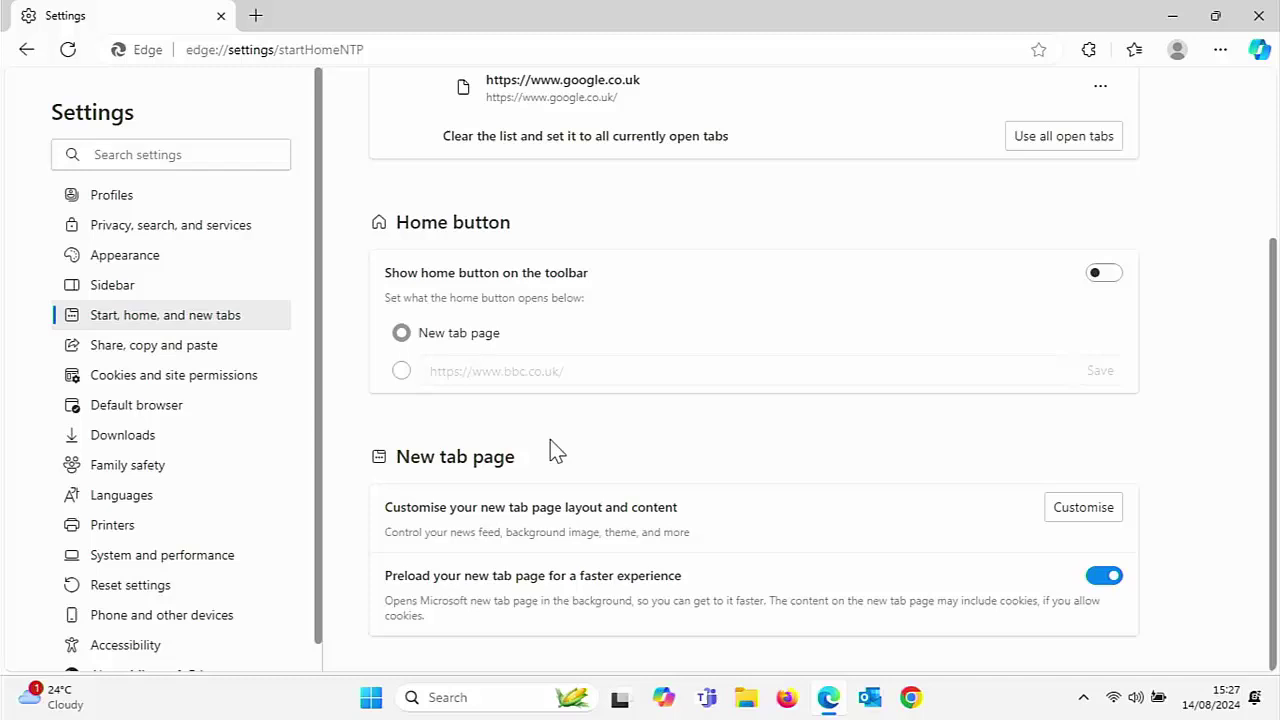
click(1100, 585)
Step: In the System and performance settings, turn off Startup boost and running background extensions and apps when the browser is closed
click(210, 557)
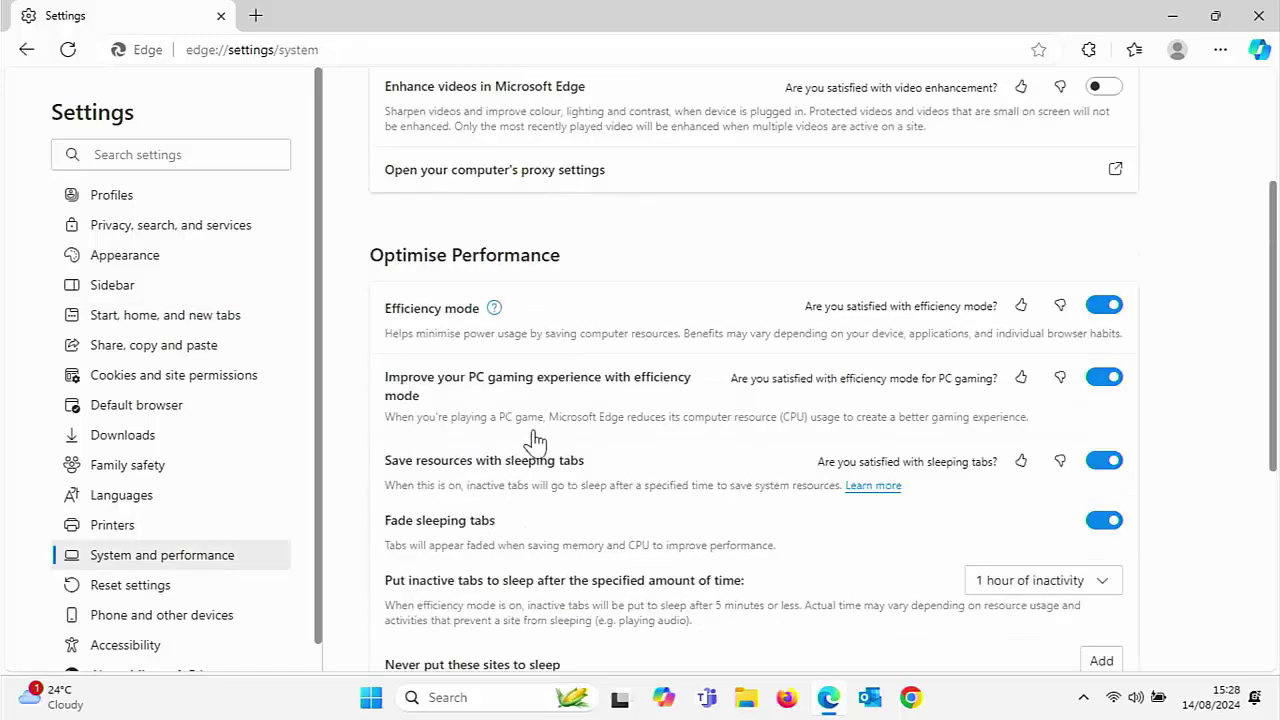
scroll(722, 360, up, 2)
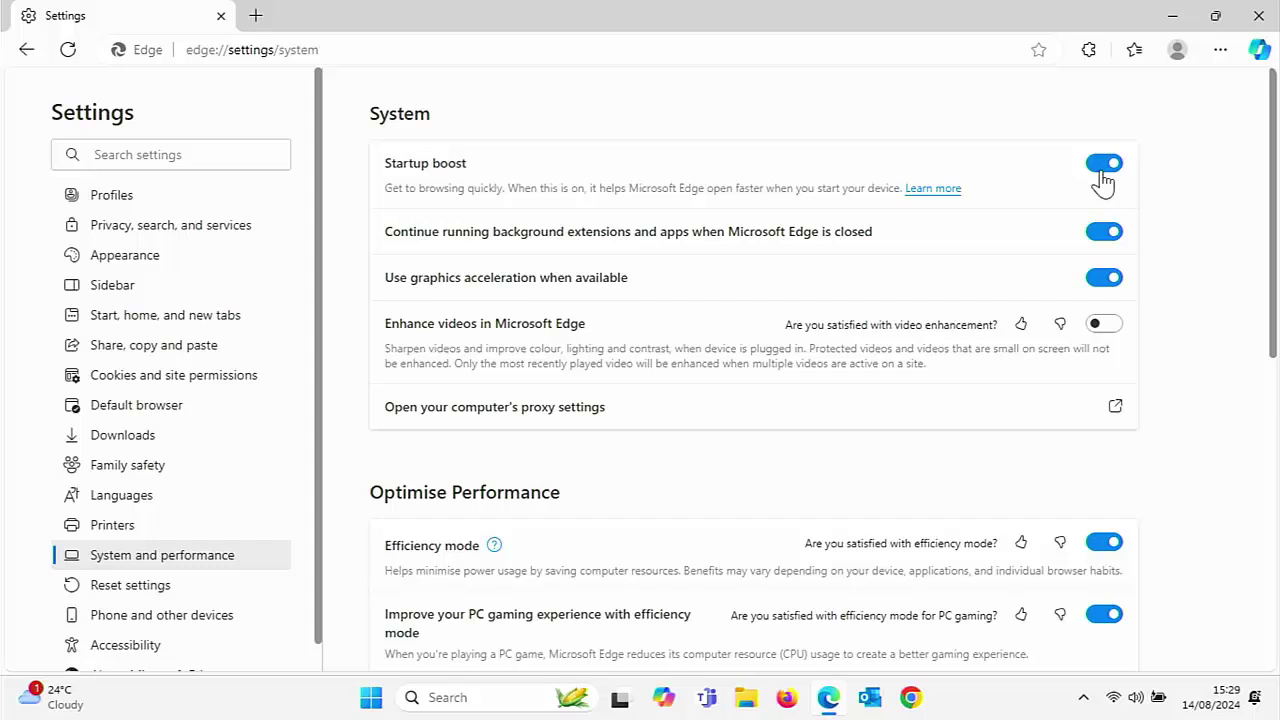
click(1102, 165)
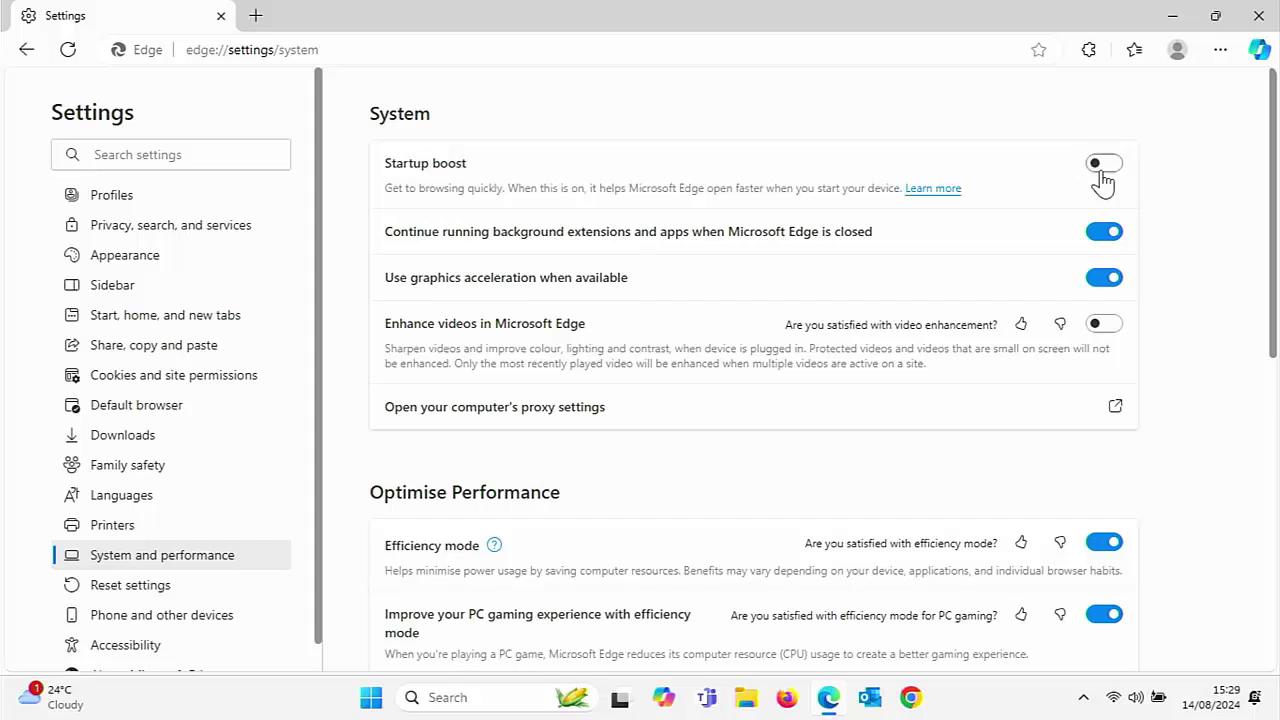
click(1098, 236)
Step: Review the efficiency mode, sleeping tabs, performance detector and developer tools options in the System and performance settings
scroll(928, 297, down, 2)
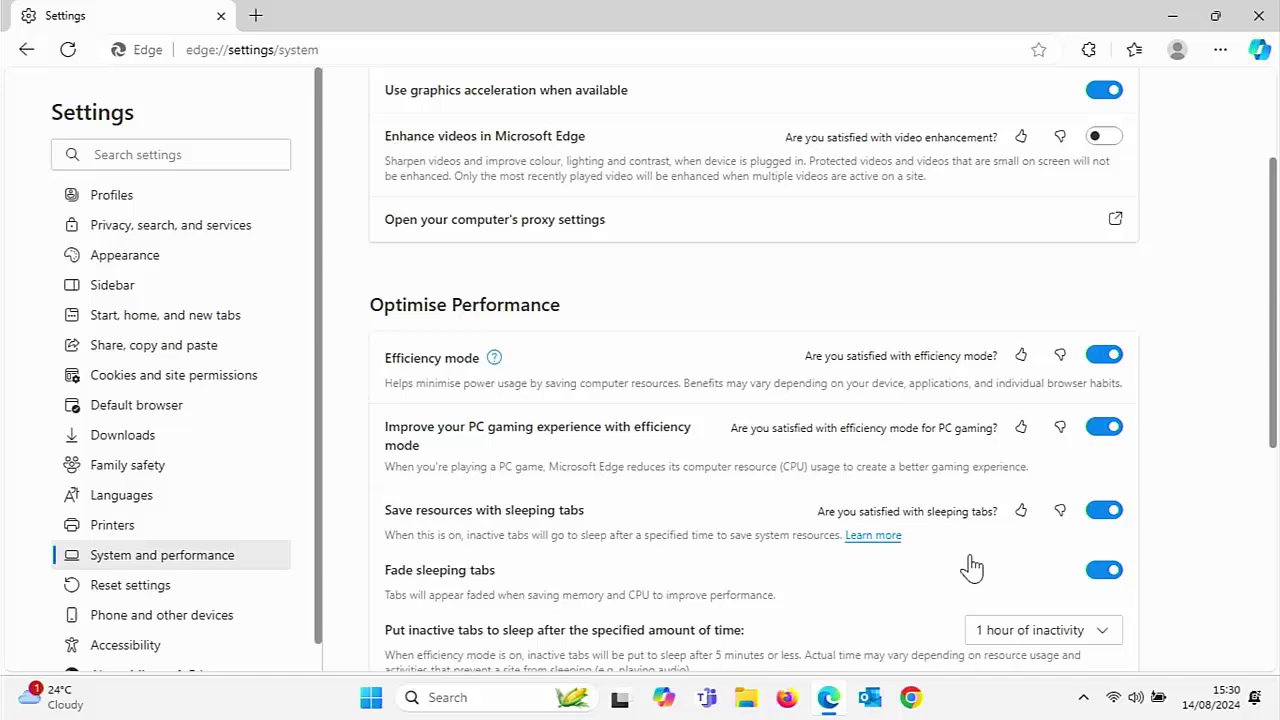
scroll(966, 563, down, 1)
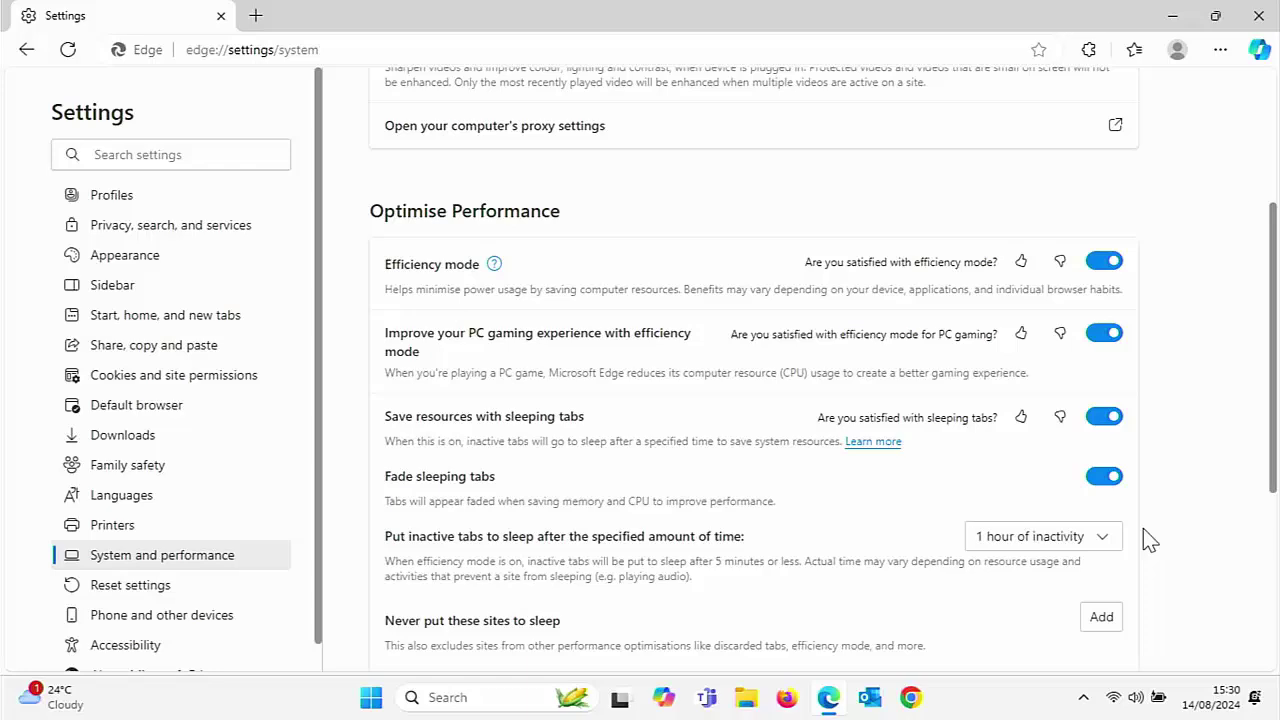
scroll(1143, 530, down, 1)
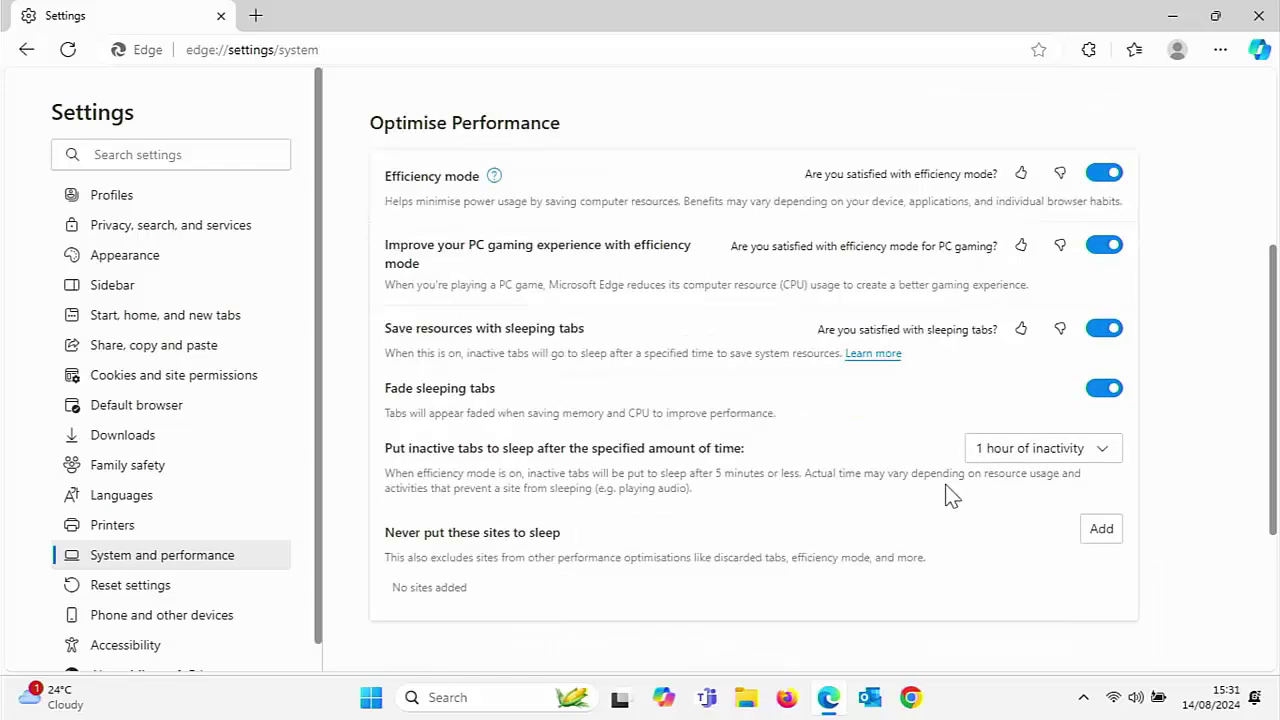
scroll(950, 497, down, 3)
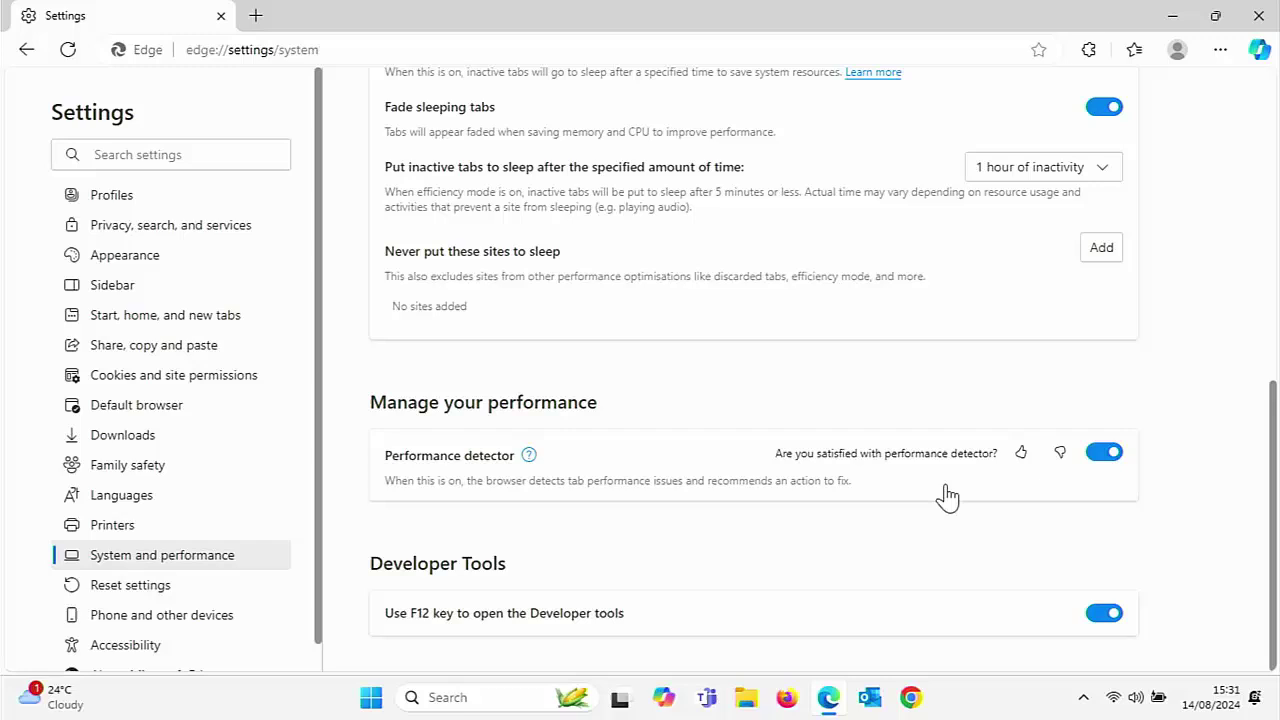